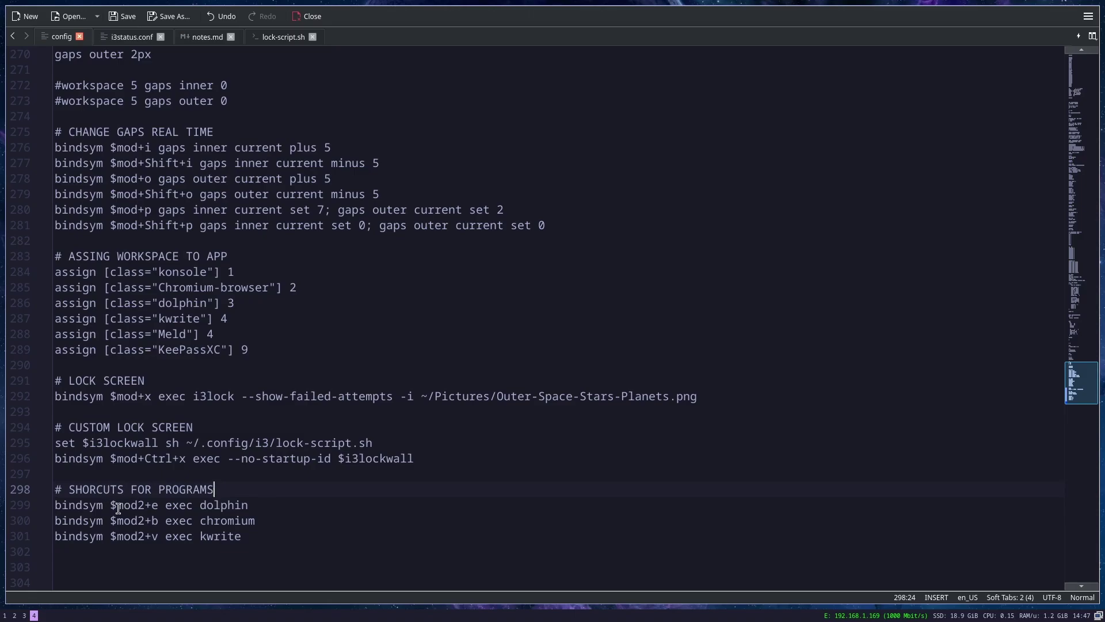
Step: Change the Dolphin shortcut letter on line 299 to 'd'
left_click(142, 505)
left_click(155, 505)
key("BackSpace")
type("d")
double_click(205, 505)
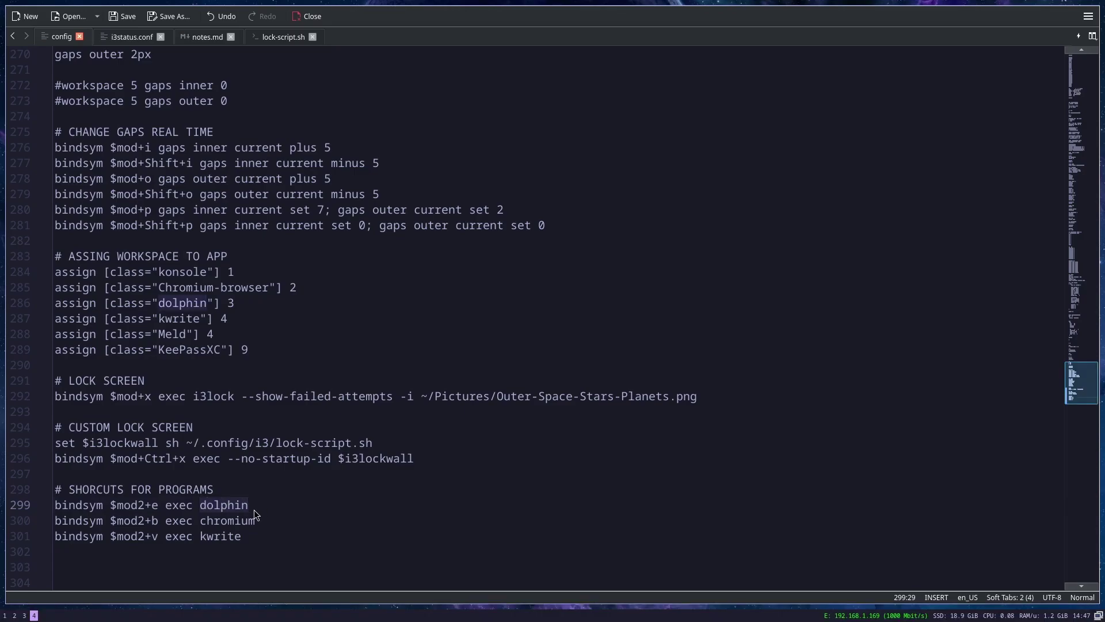
key("alt+e")
Step: Check the Dolphin workspace line, then select 'ulauncher' in the 'exec --no-startup-id ulauncher start' line
left_click(60, 305)
left_click(238, 303)
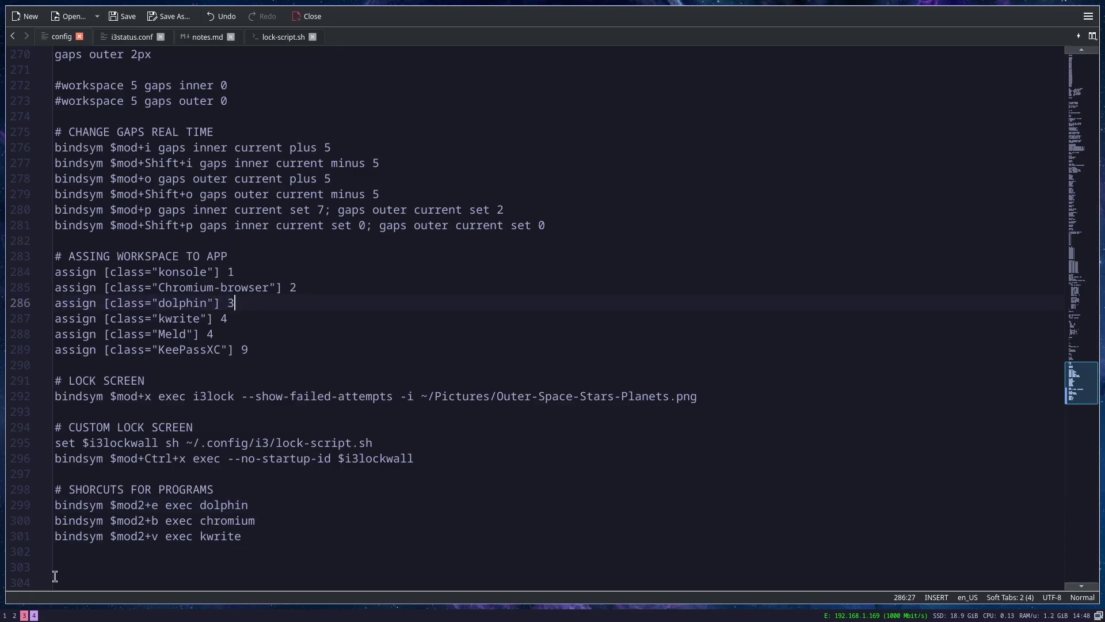
key("alt+e")
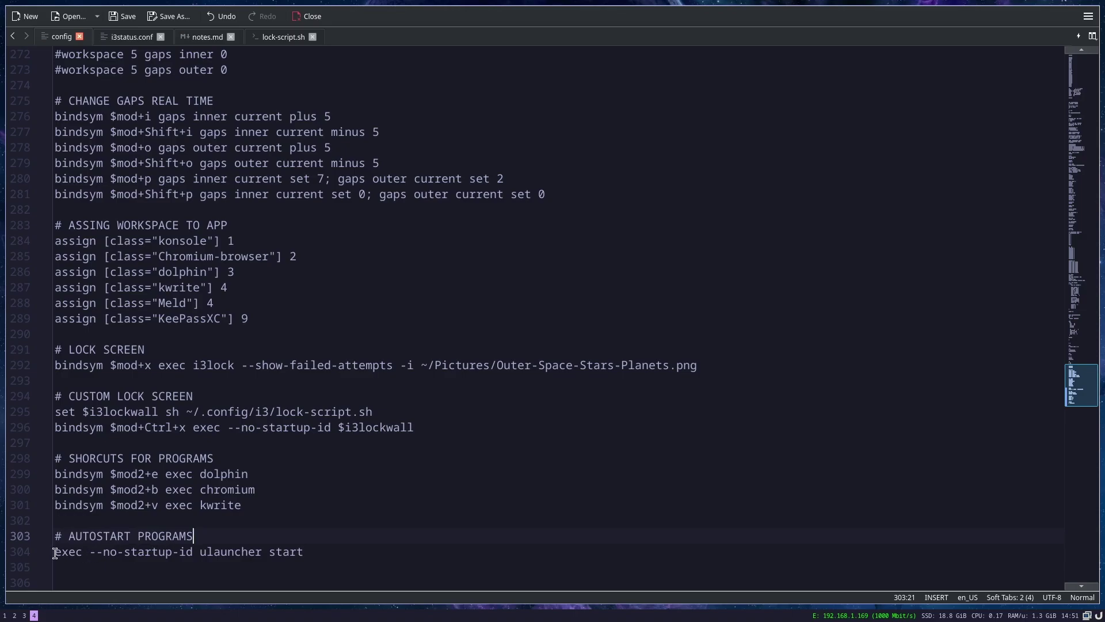
left_click(73, 552)
left_click_drag(73, 552, 303, 552)
double_click(259, 551)
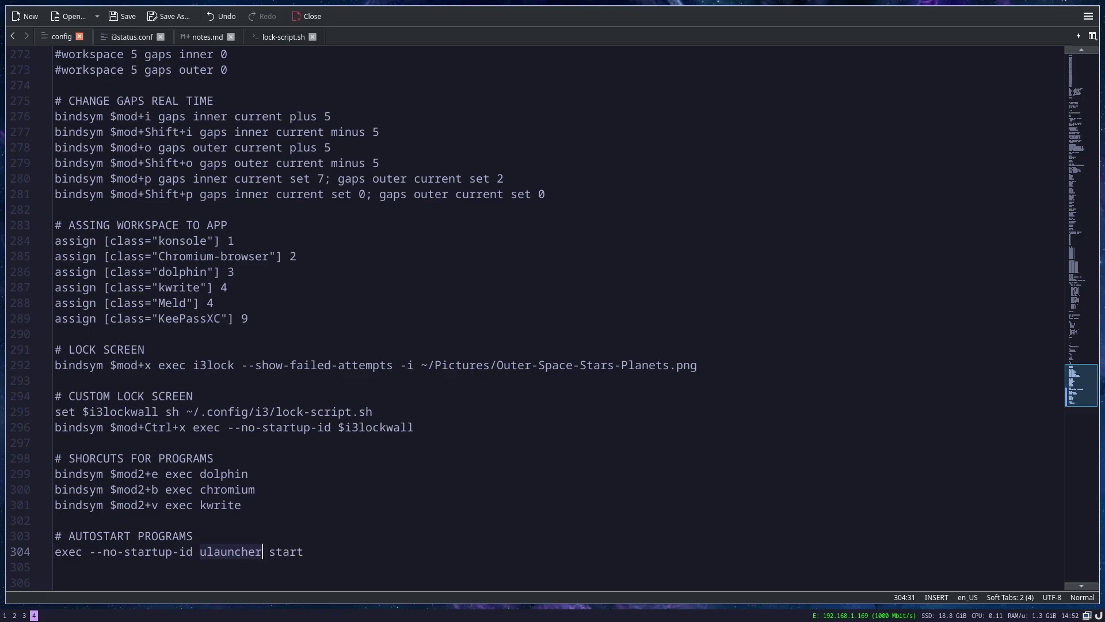
Step: Enable Launch at Login in Ulauncher's preferences
key("ctrl+space")
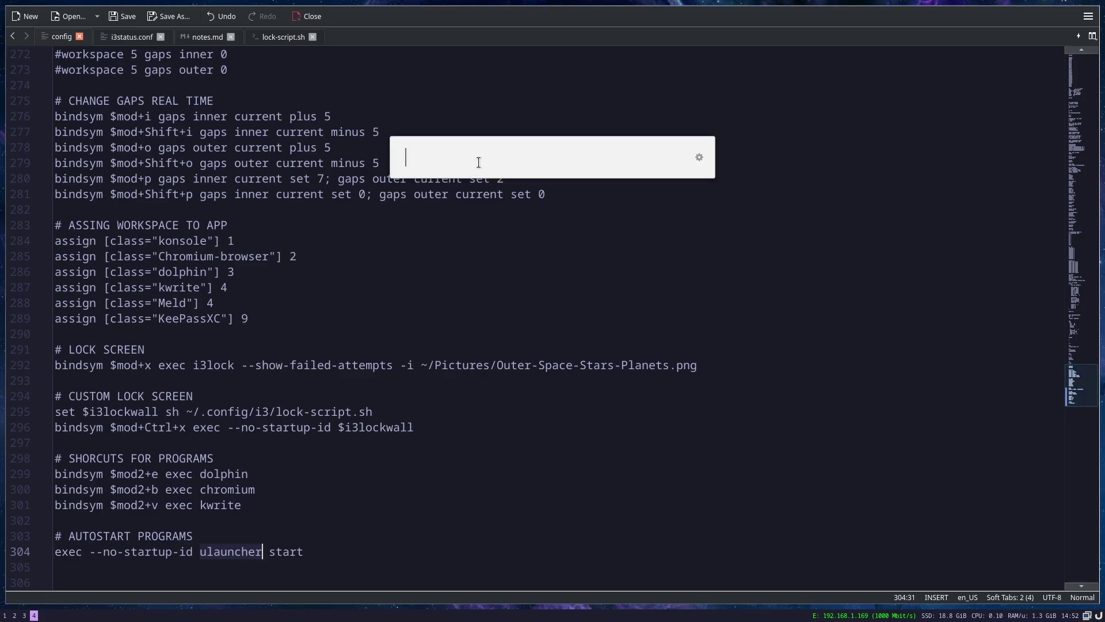
left_click(700, 159)
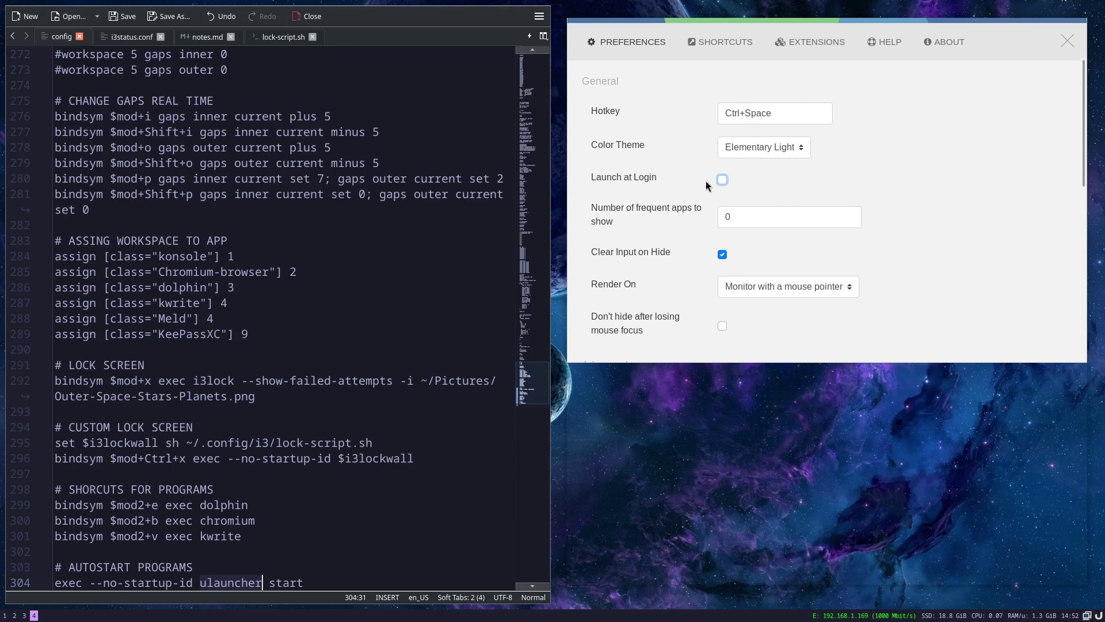
left_click(724, 181)
Step: Look through the Shortcuts and Extensions tabs, then scroll the Catppuccin for Ulauncher page
left_click(720, 41)
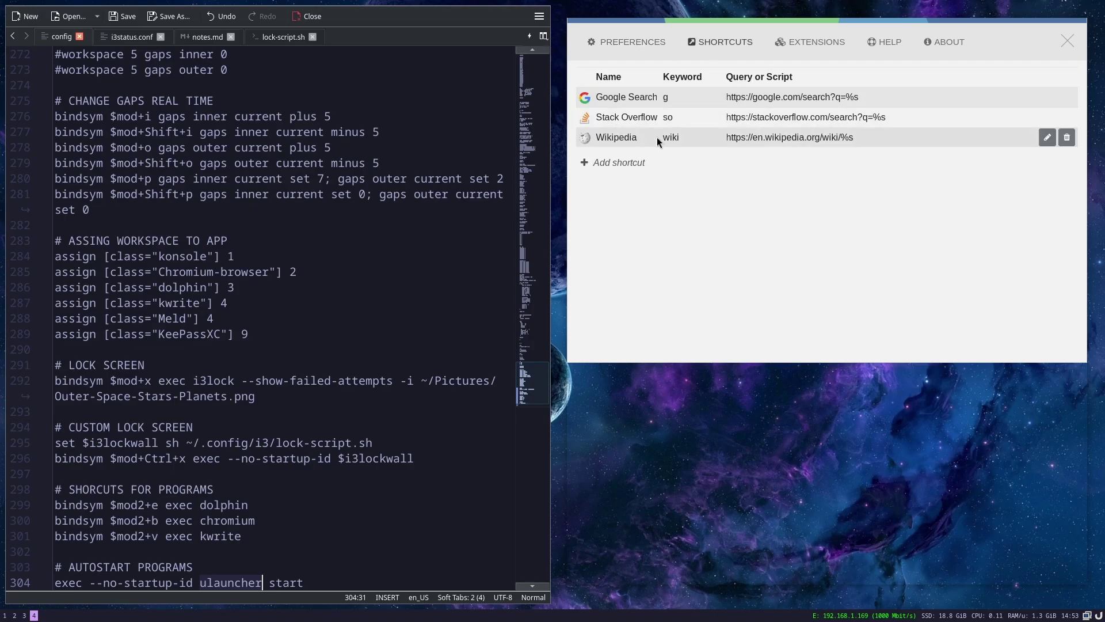
left_click(810, 45)
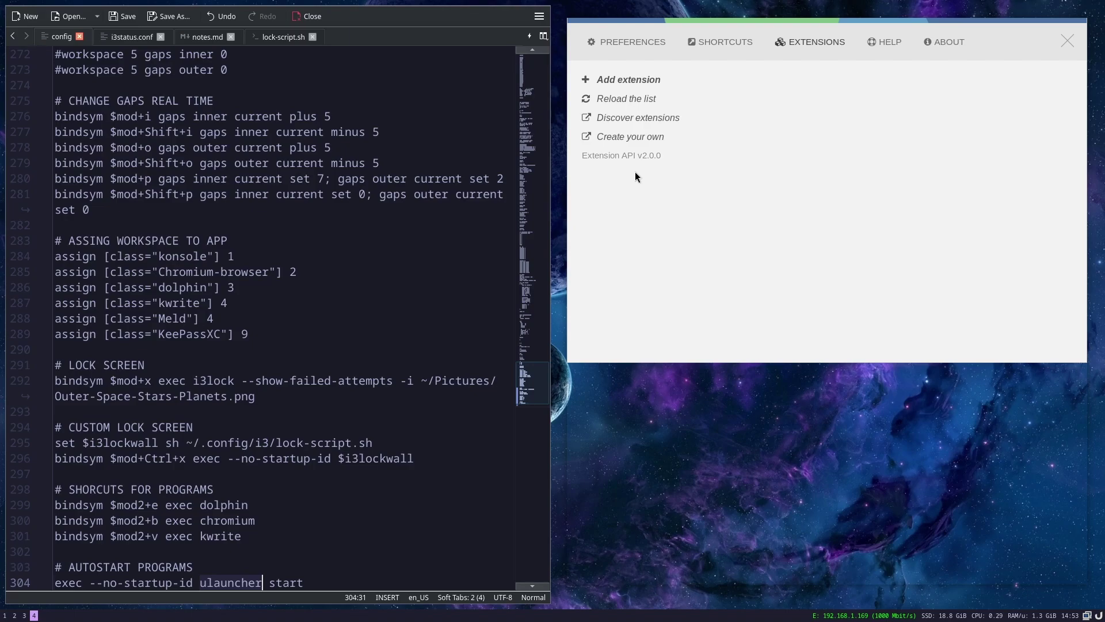
key("super+2")
scroll(661, 318, "down", 5)
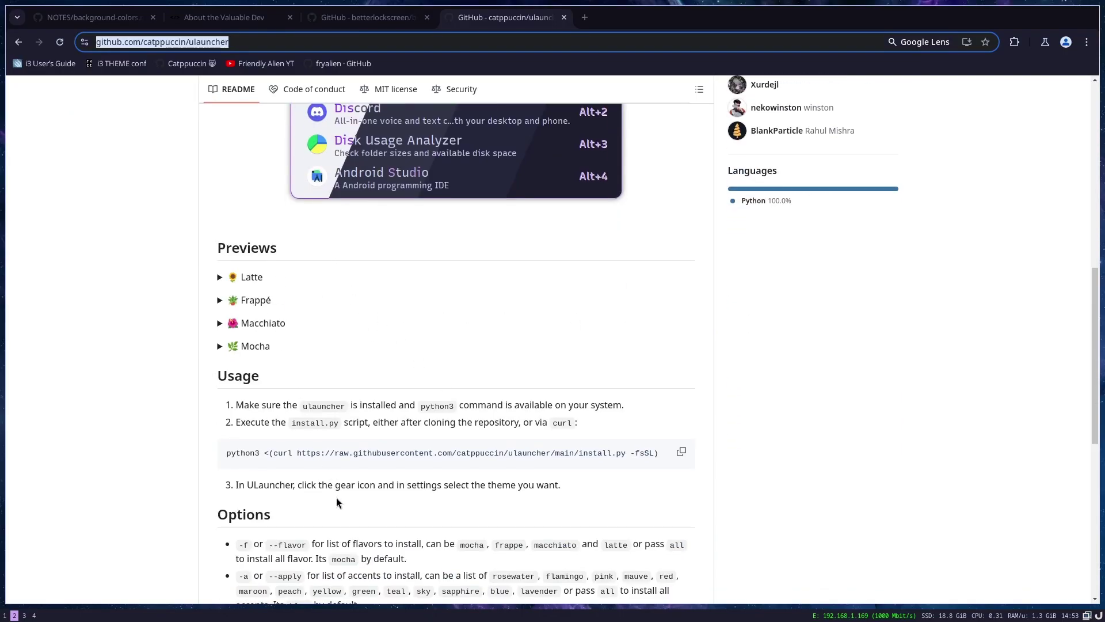
Step: Copy the Catppuccin curl install command and run it in Konsole to install Catppuccin-Mocha-Blue
left_click(435, 454)
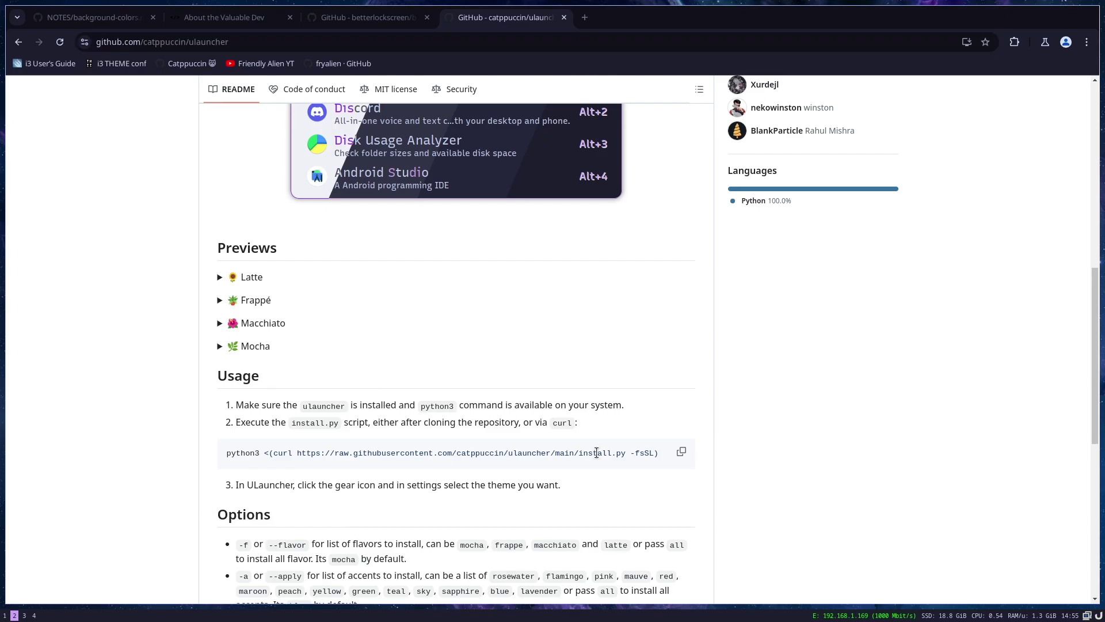
left_click(683, 451)
key("super+1")
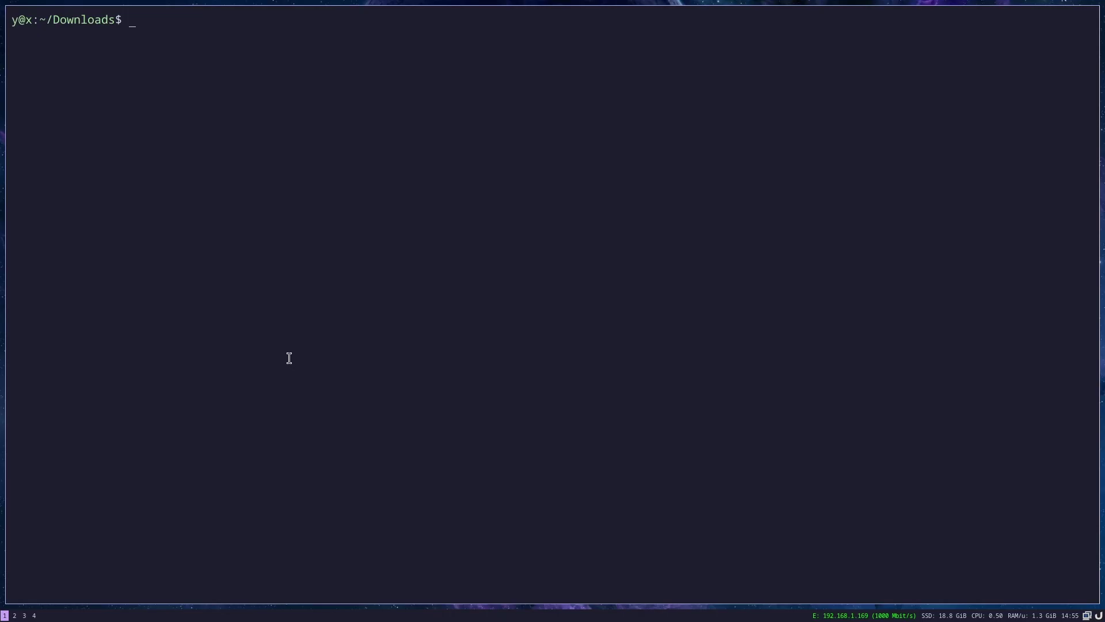
key("ctrl+shift+v")
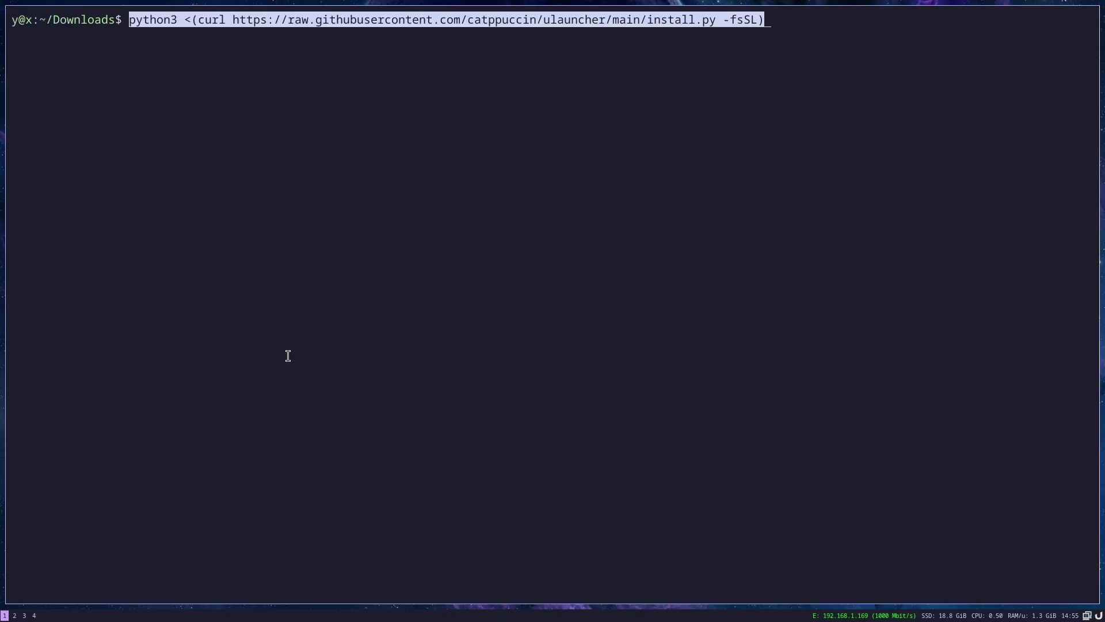
key("Return")
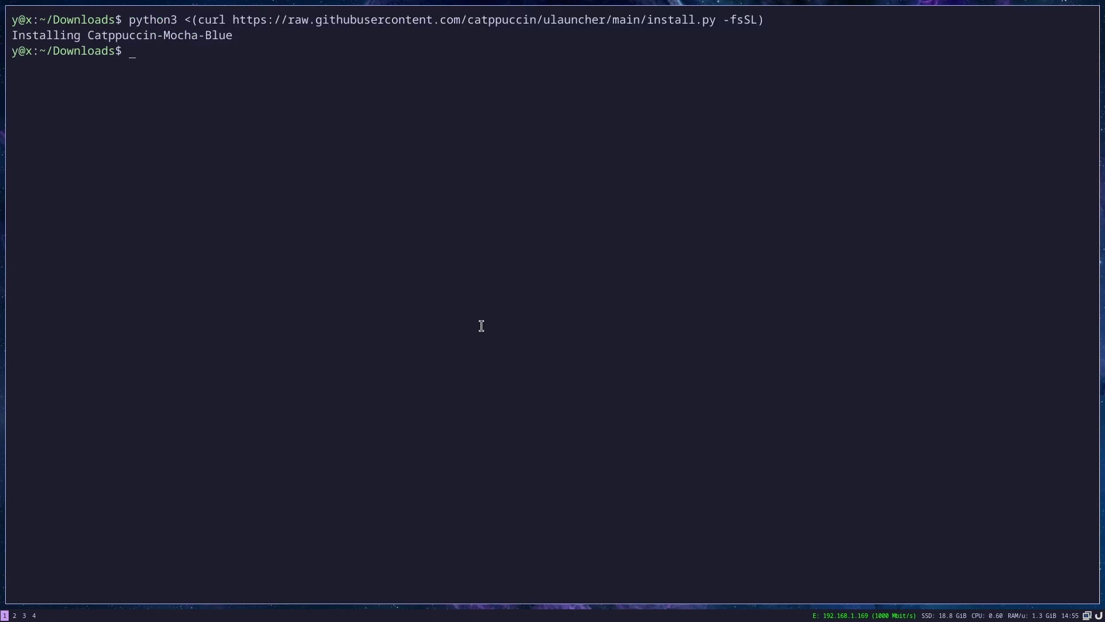
key("ctrl+space")
Step: Set Ulauncher's Color Theme to Catppuccin Mocha Blue and check the new look
left_click(699, 157)
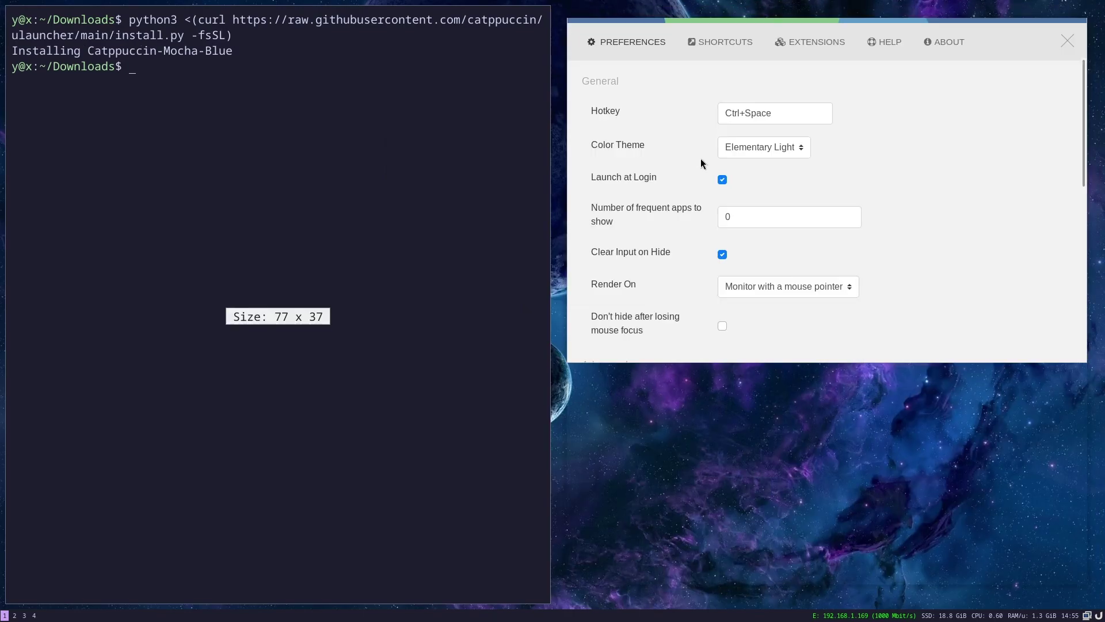
left_click(778, 148)
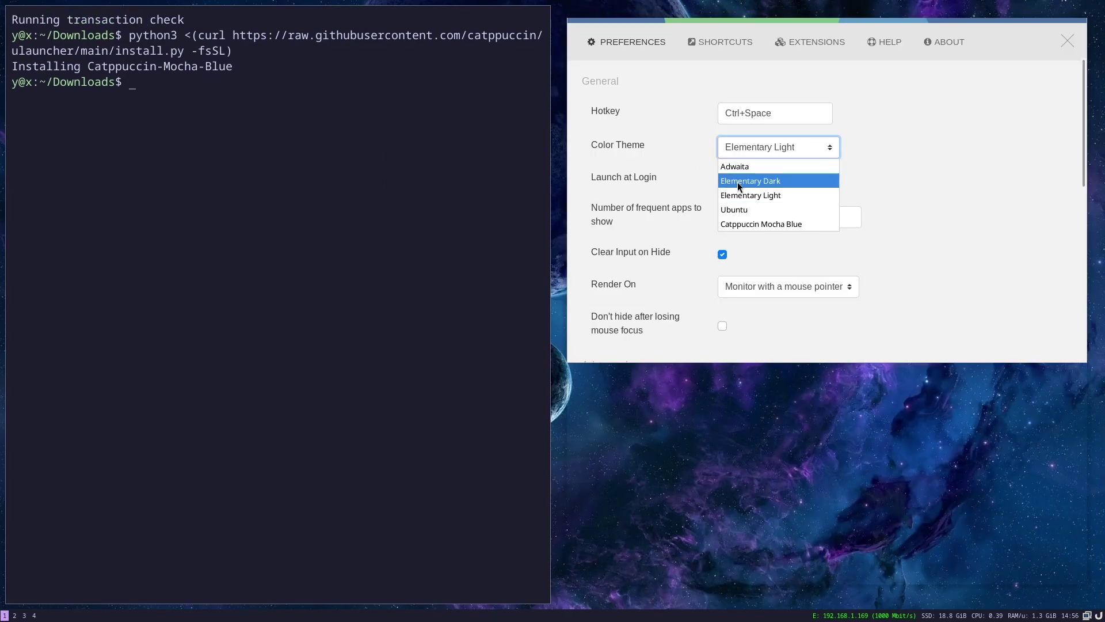
left_click(753, 224)
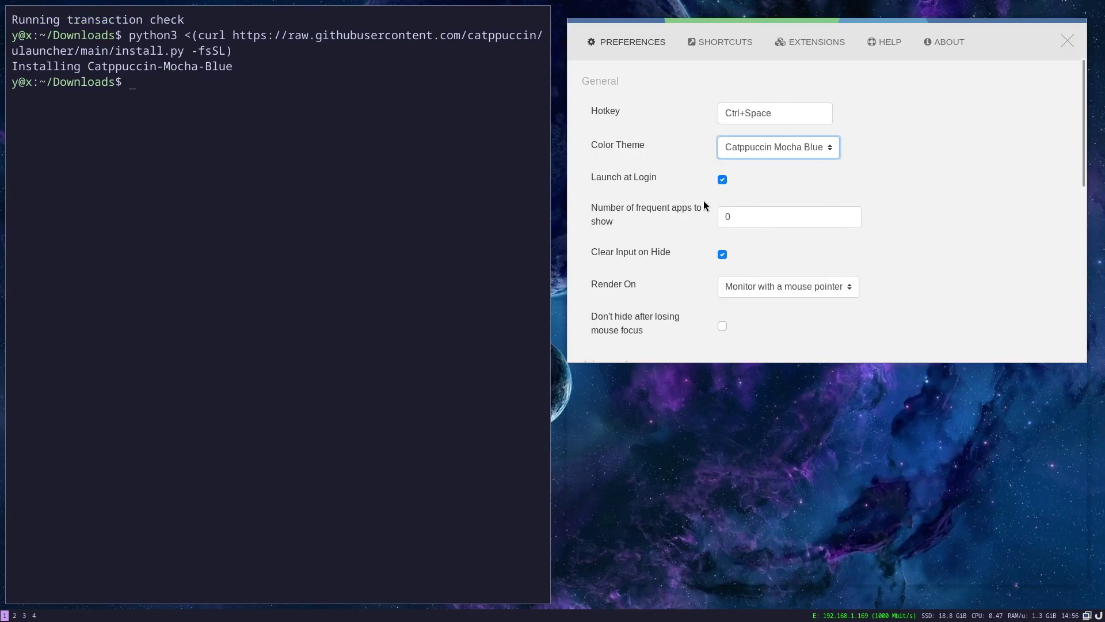
left_click(1068, 40)
key("ctrl+space")
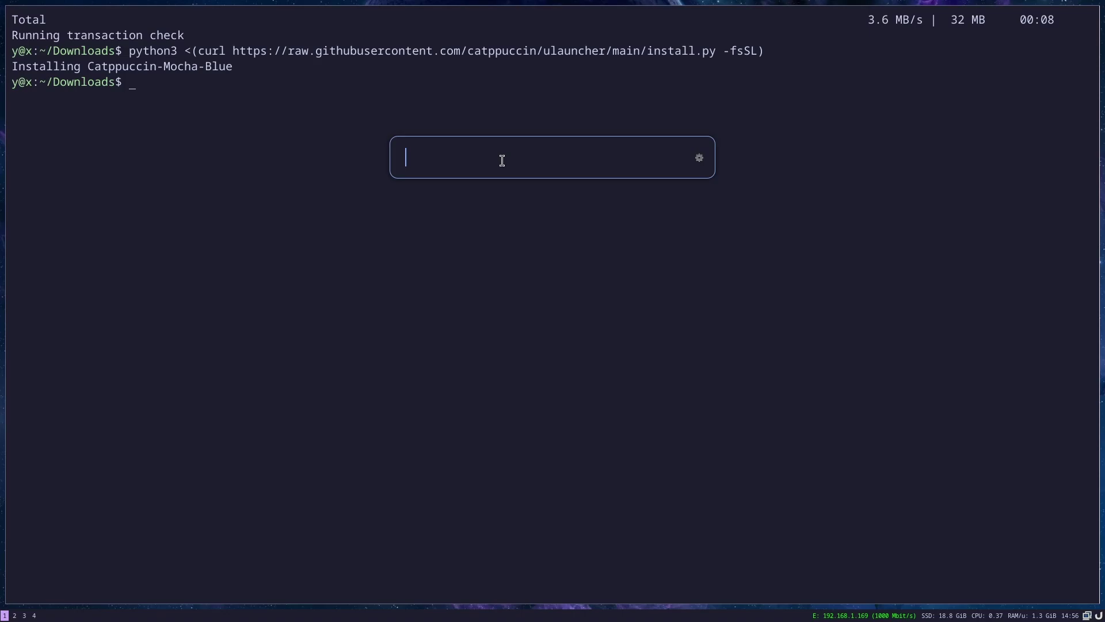
key("super+4")
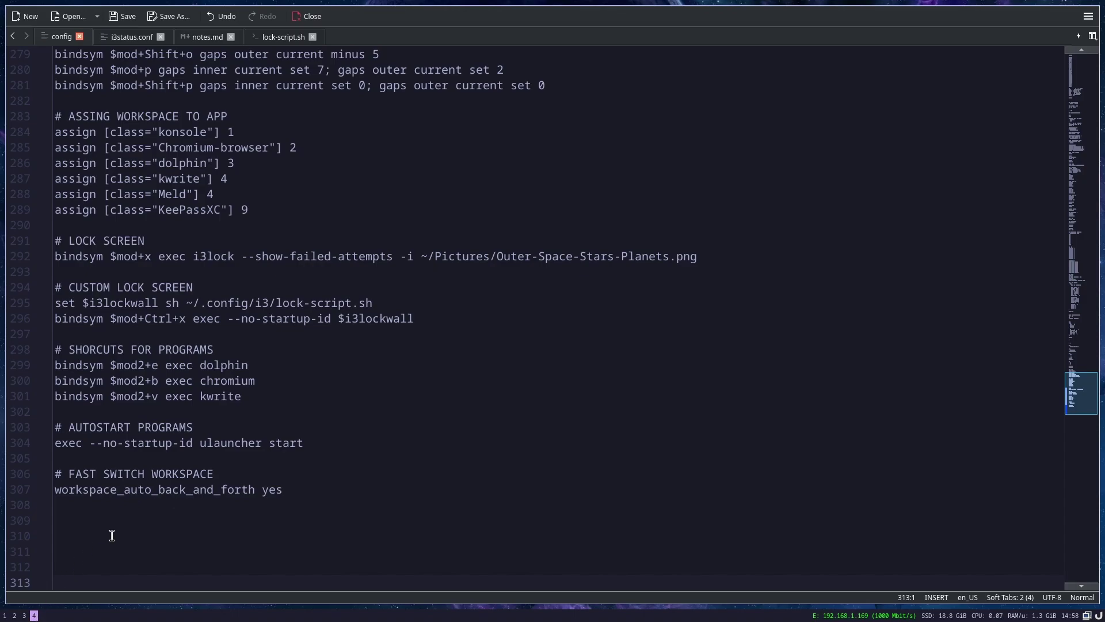
key("super+2")
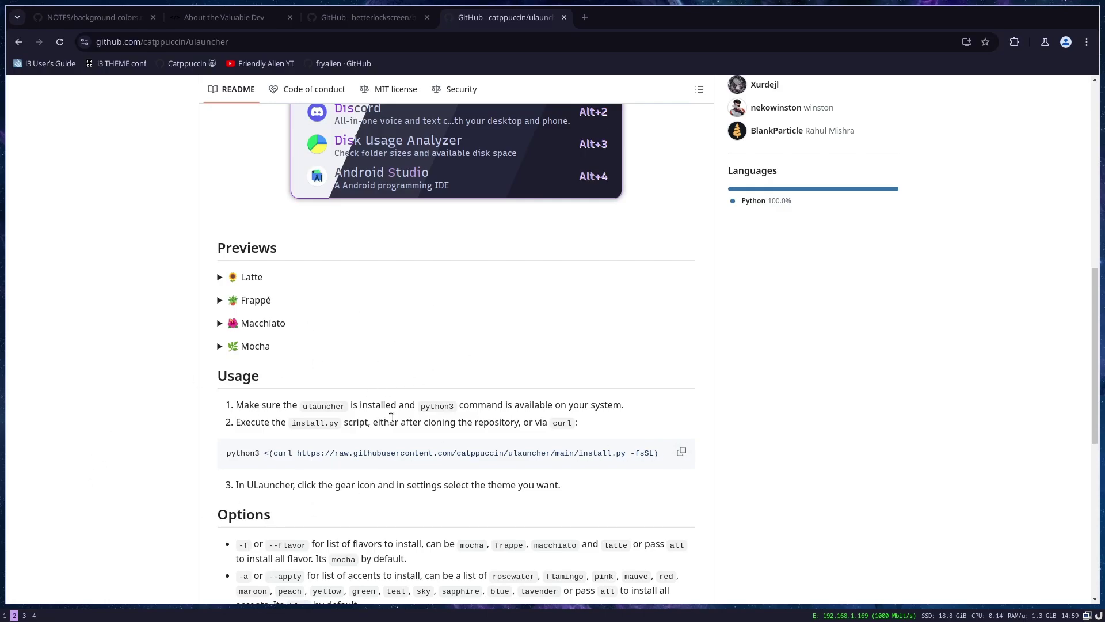
key("super+4")
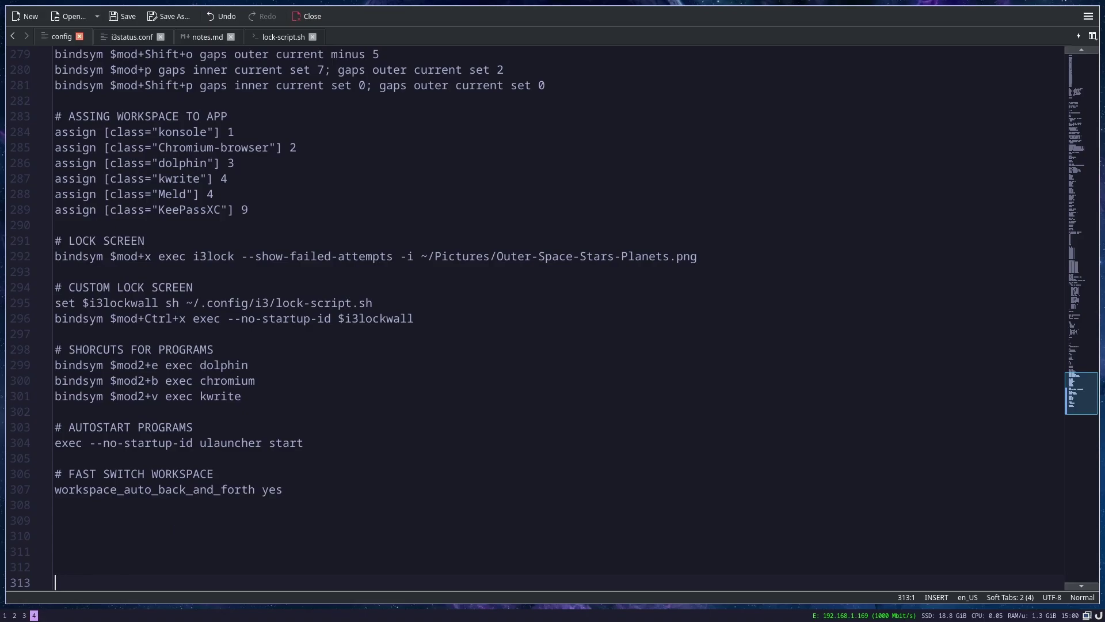
key("super+2")
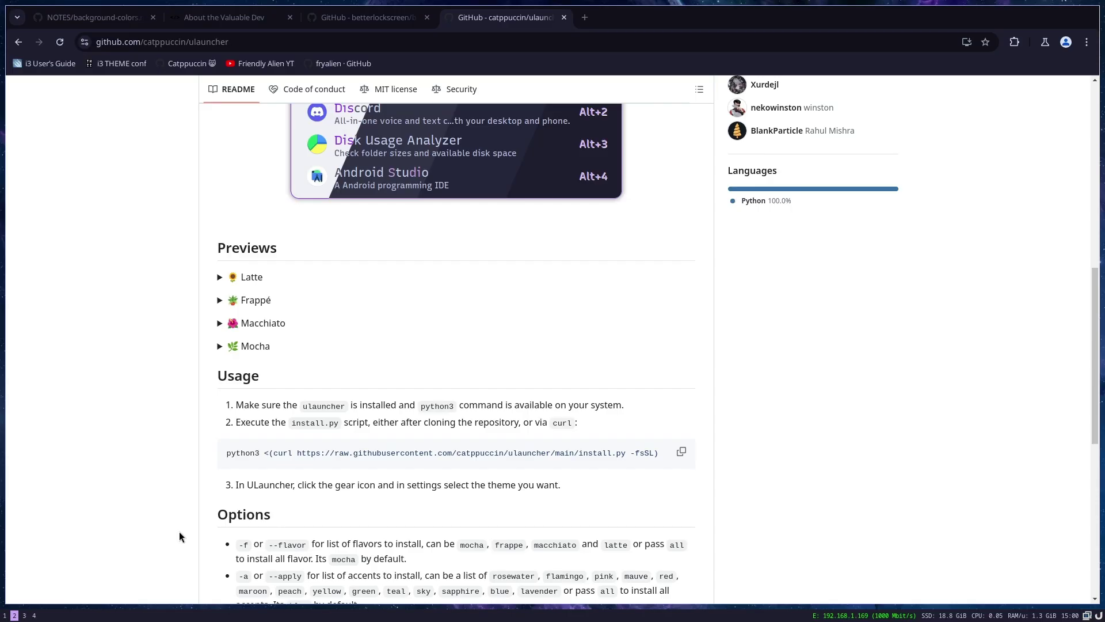
key("super+4")
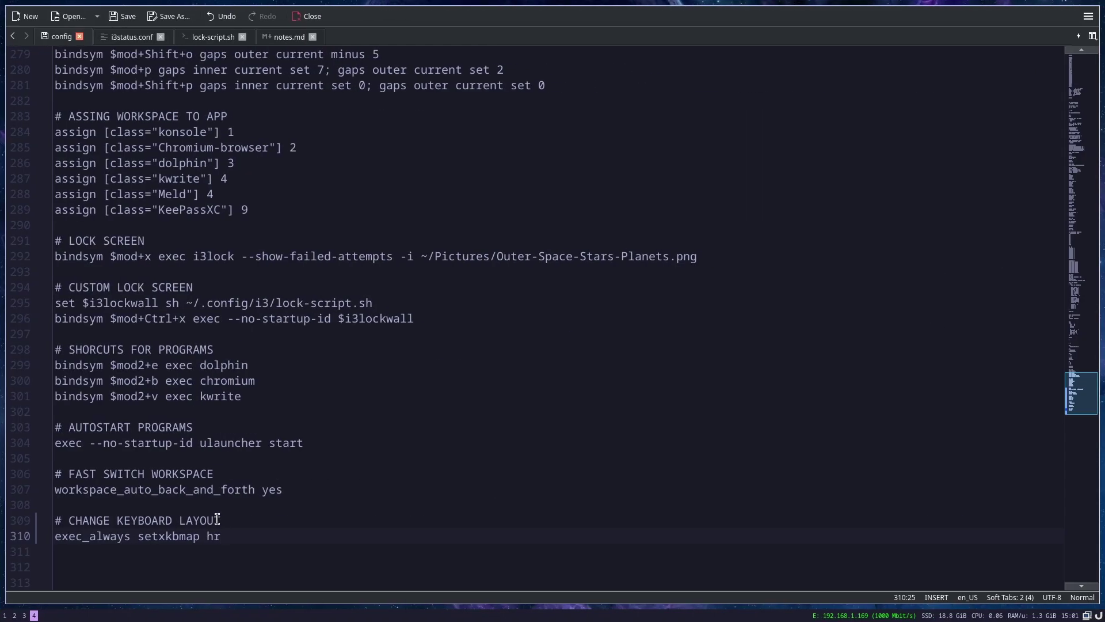
Step: Put the caret just before 'setxkbmap' on the 'exec_always setxkbmap hr' line
left_click(69, 536)
left_click_drag(77, 536, 214, 536)
double_click(140, 536)
left_click(139, 536)
Step: Test the hr keyboard layout by typing 'šđpđćčlć' in the terminal
key("super+1")
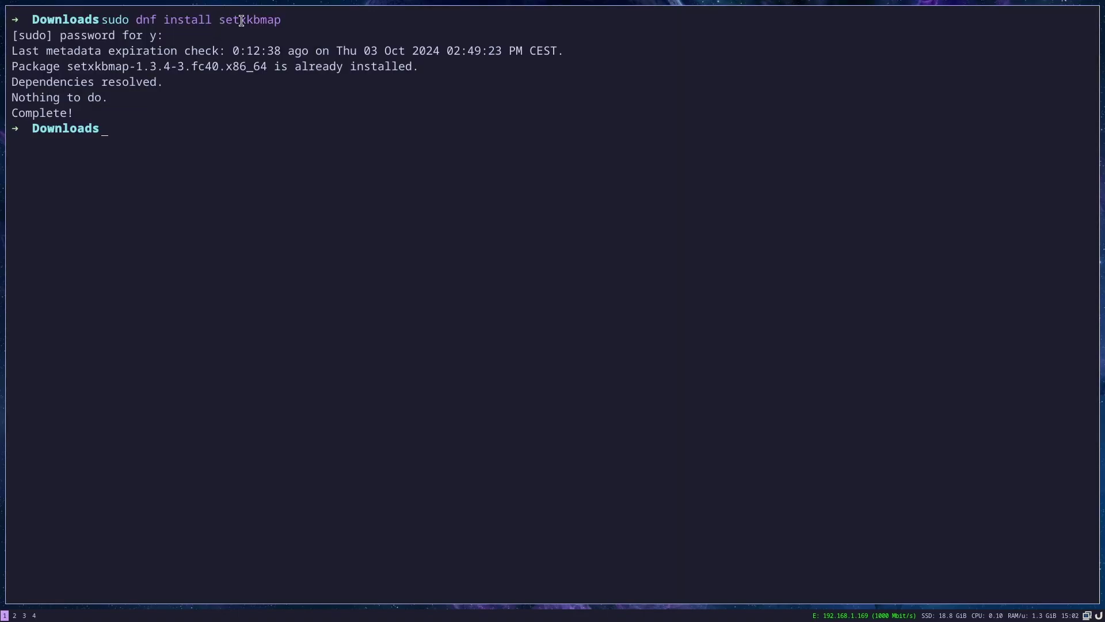
key("super+4")
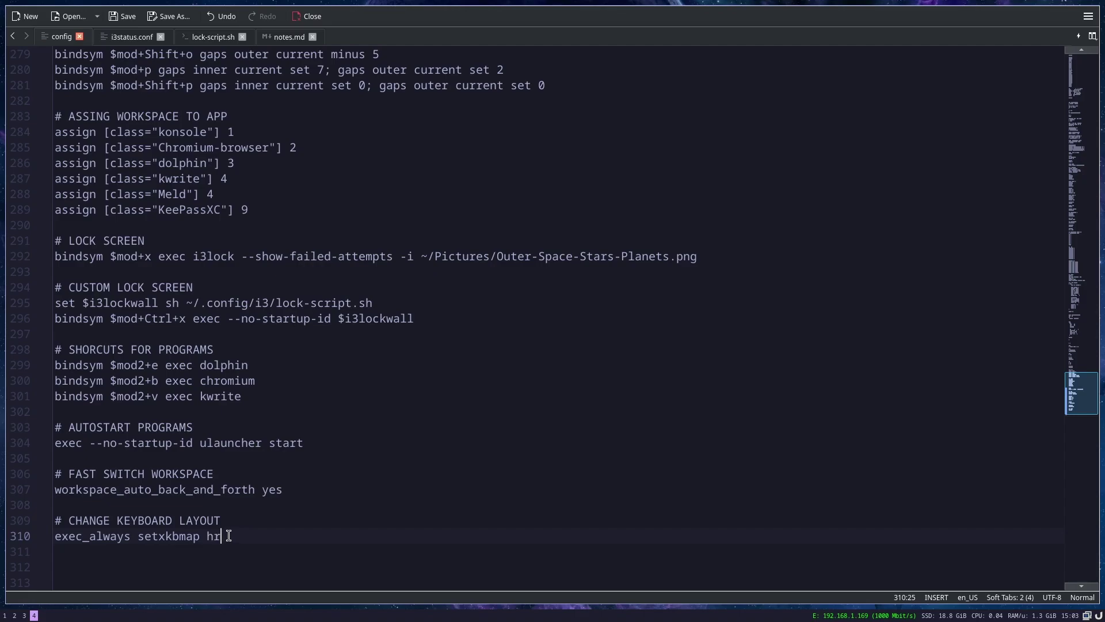
key("super+1")
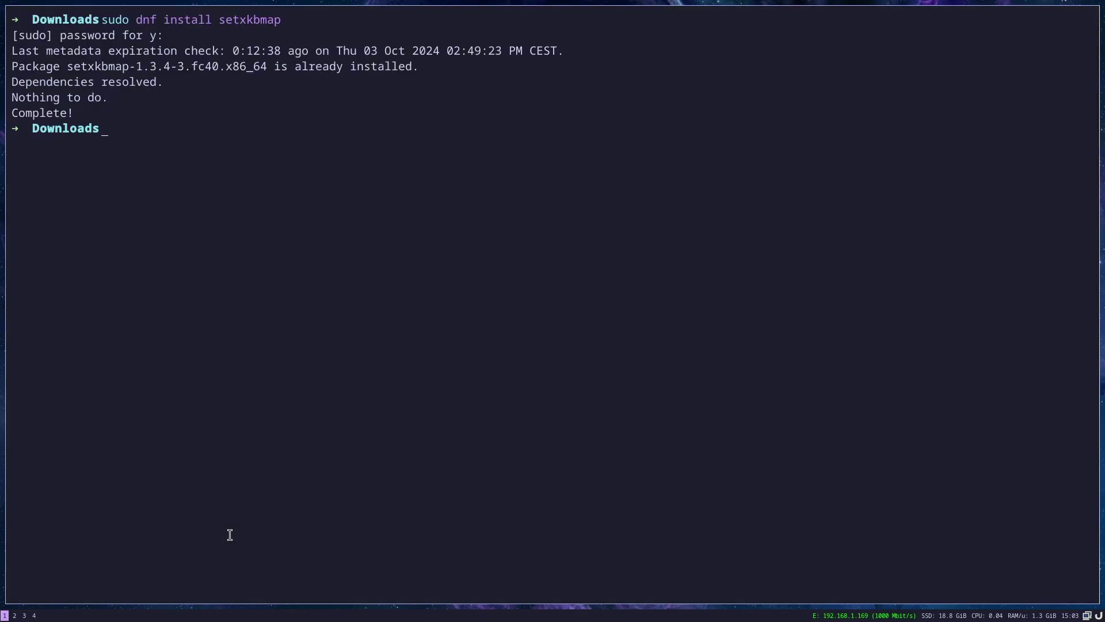
type("šđpđćčlć")
key("super+4")
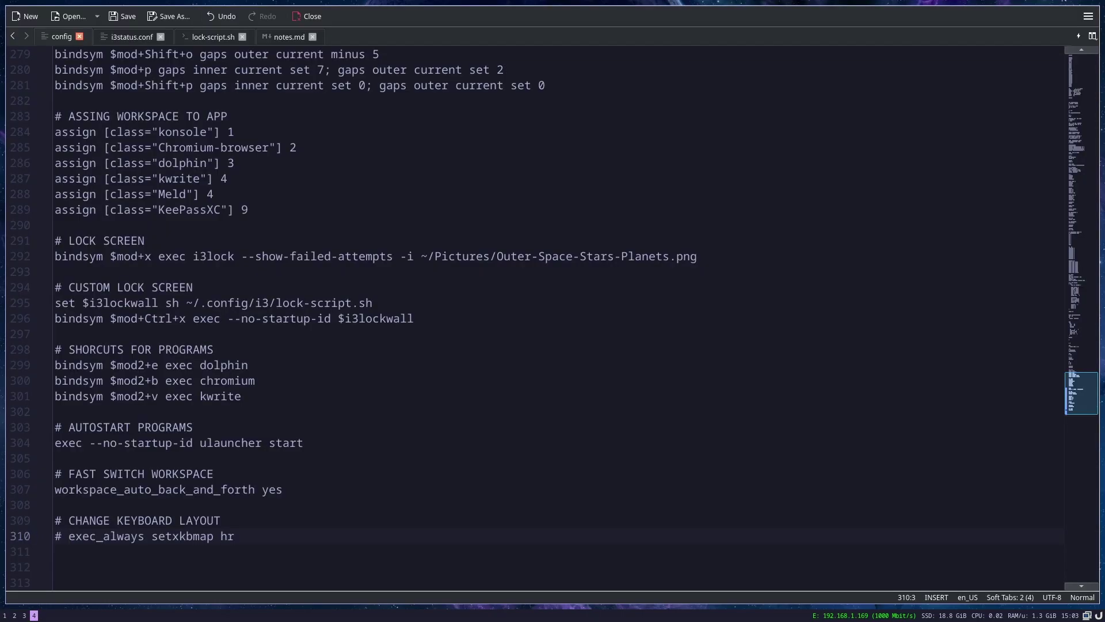
key("super+1")
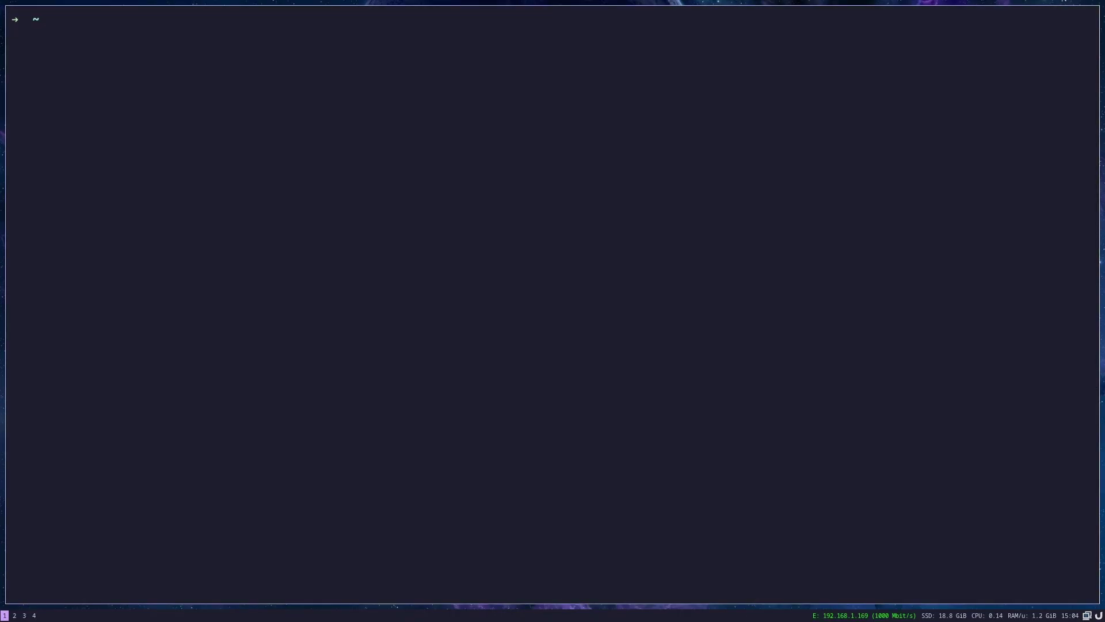
Step: Run 'localectl list-x11-keymap-layouts' and page forward through the listed layouts
type("localectl list-x11-keymap-layouts")
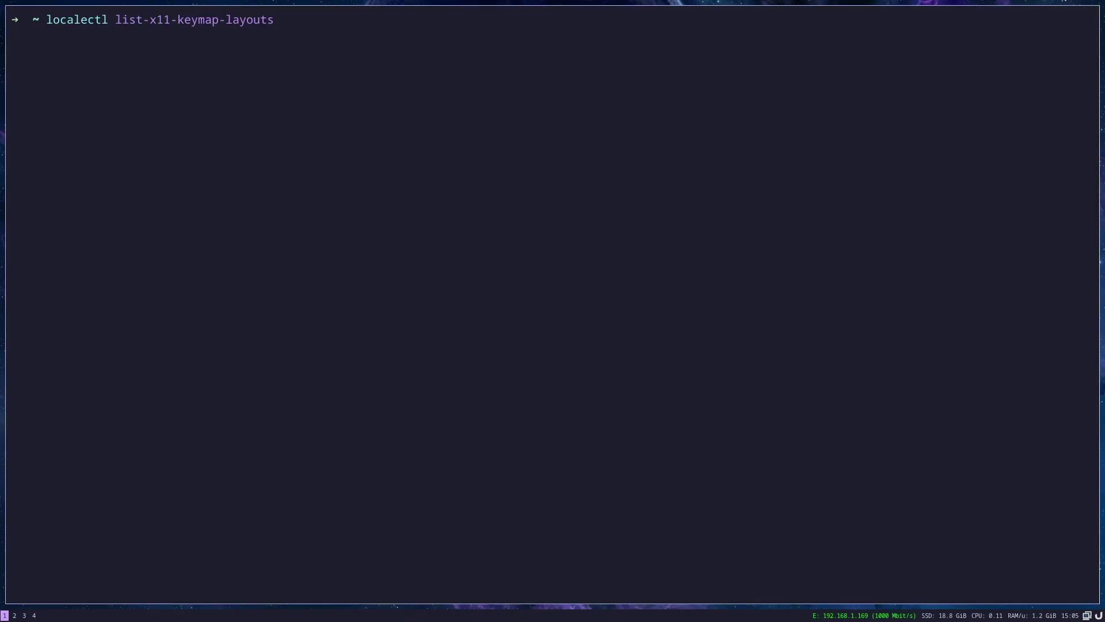
key("Return")
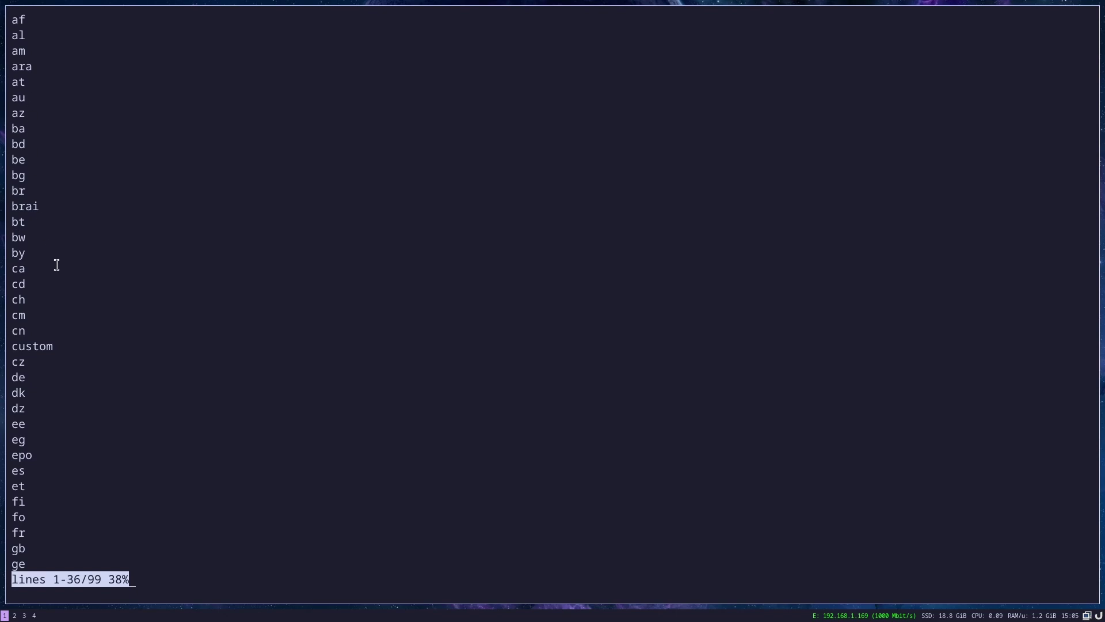
key("space")
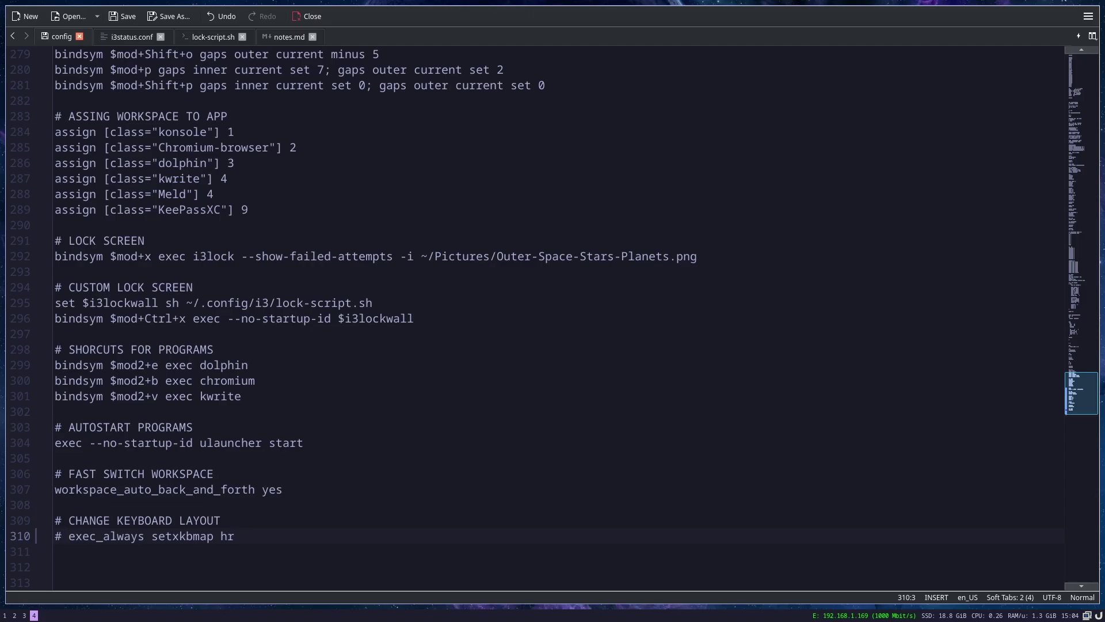
Step: Toggle the KWrite window to fullscreen with $mod+f and back to tiled
key("super+f")
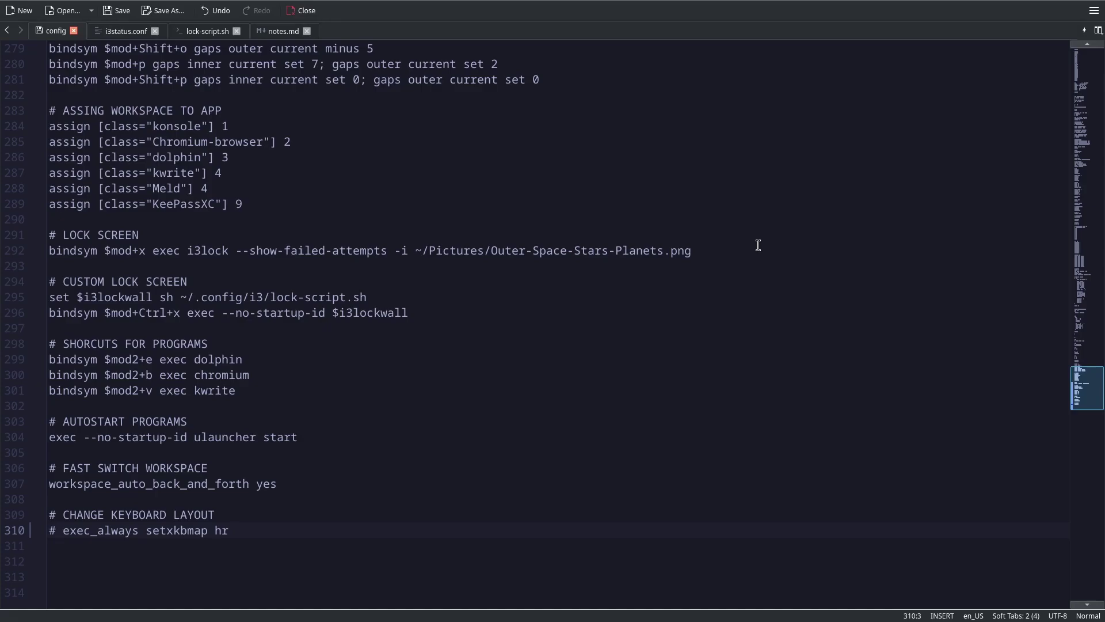
key("super+f")
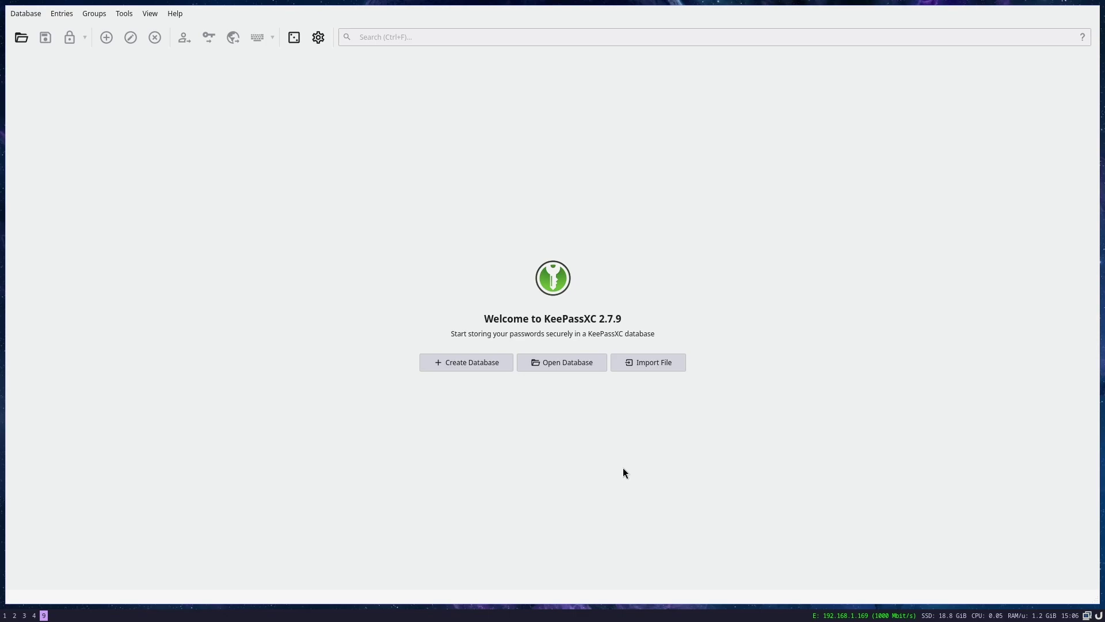
Step: Float KeePassXC with $mod+Shift+Space, then shrink, reposition and slightly enlarge the window
key("super+shift+space")
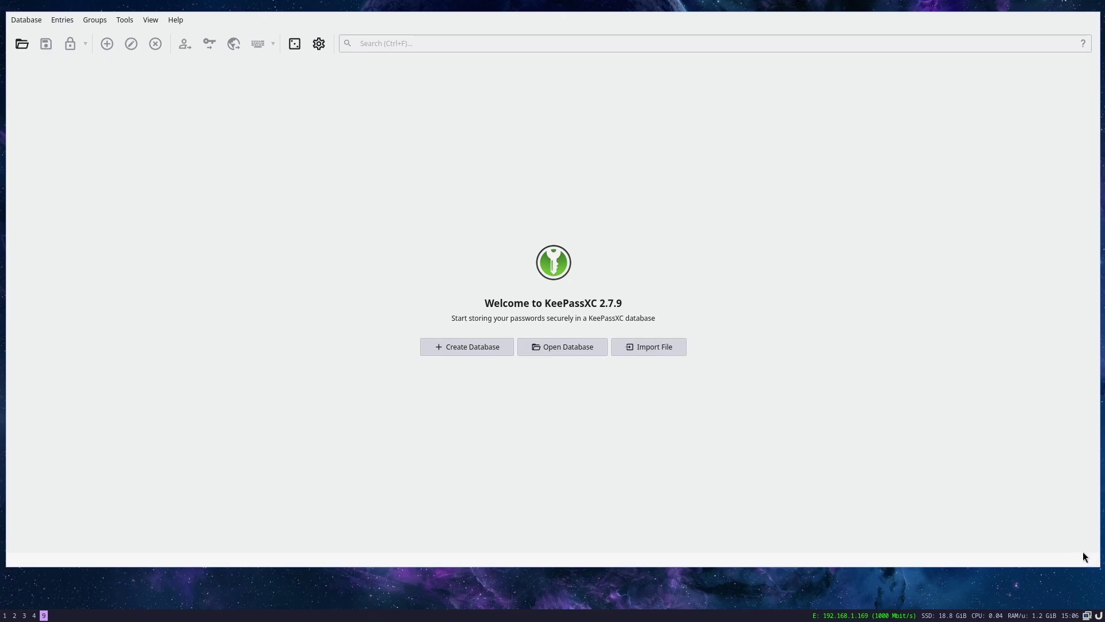
left_click_drag(1083, 551, 520, 348)
left_click_drag(386, 163, 648, 247)
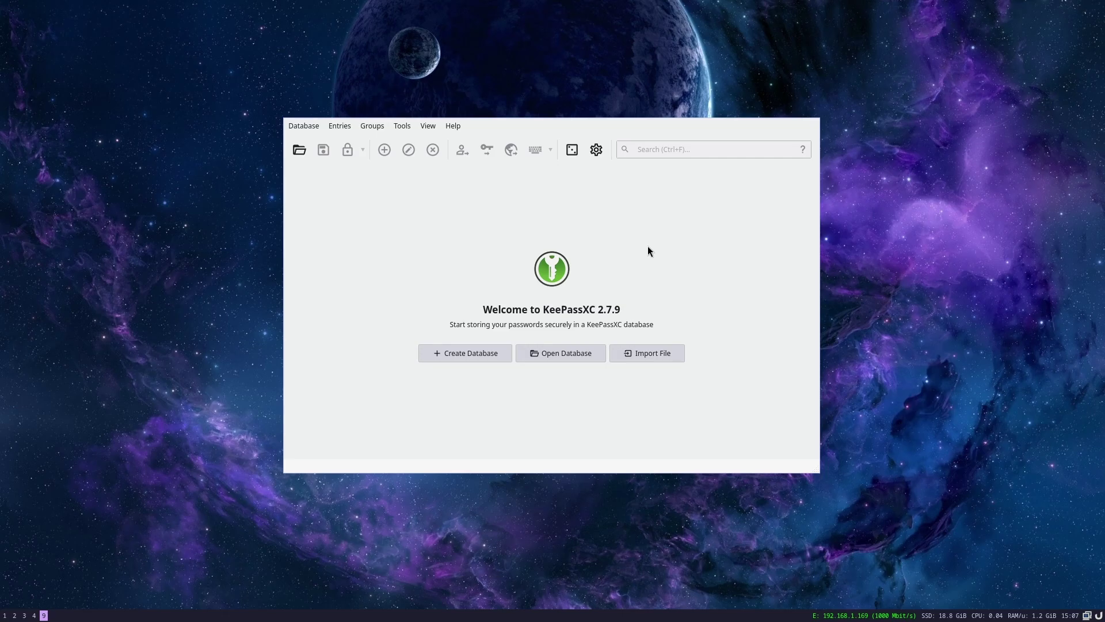
left_click_drag(648, 252, 500, 178)
left_click_drag(577, 338, 704, 413)
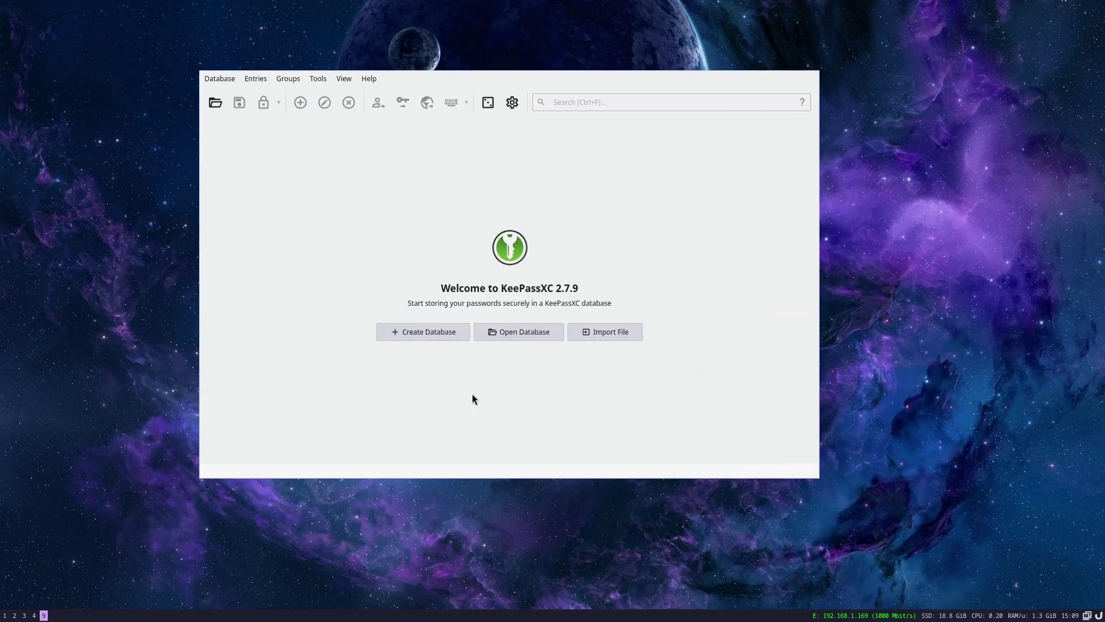
Step: Move to the KeePassXC class name on line 313 of the i3 config
key("super+4")
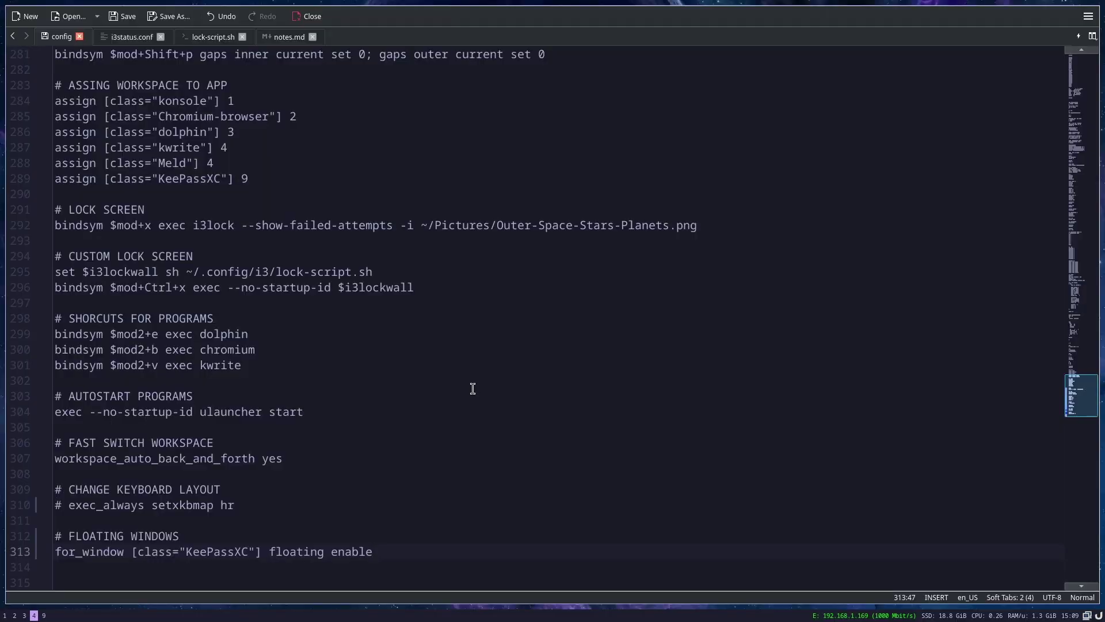
left_click(50, 550)
key("ctrl+Right")
Step: Run xprop on the KeePassXC window and select its WM_CLASS value 'KeePassXC'
key("super+1")
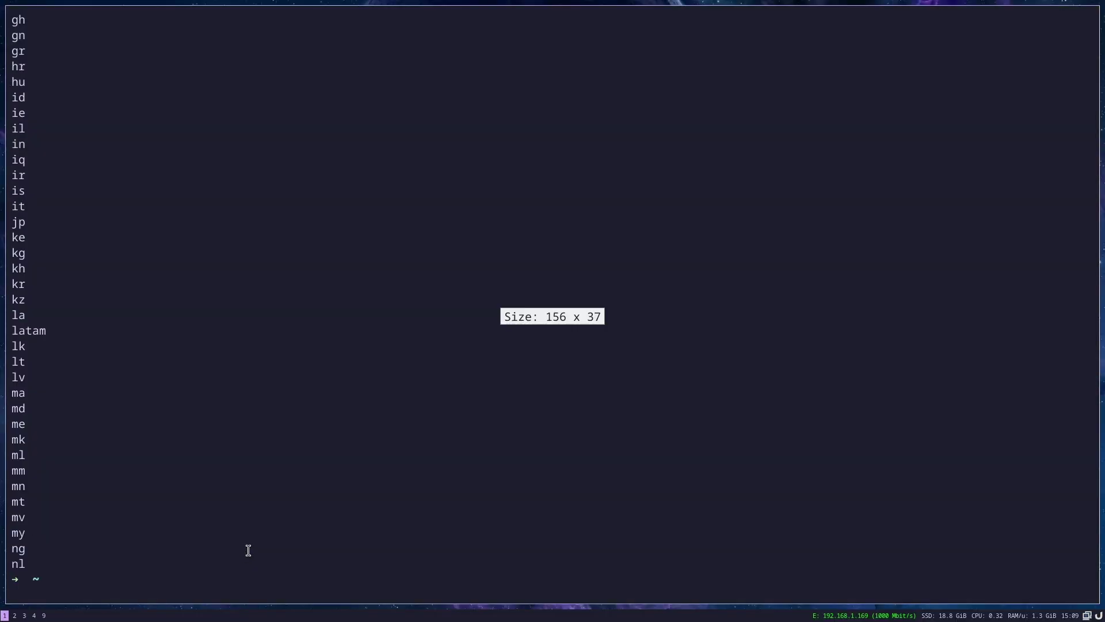
type("xprop")
key("Return")
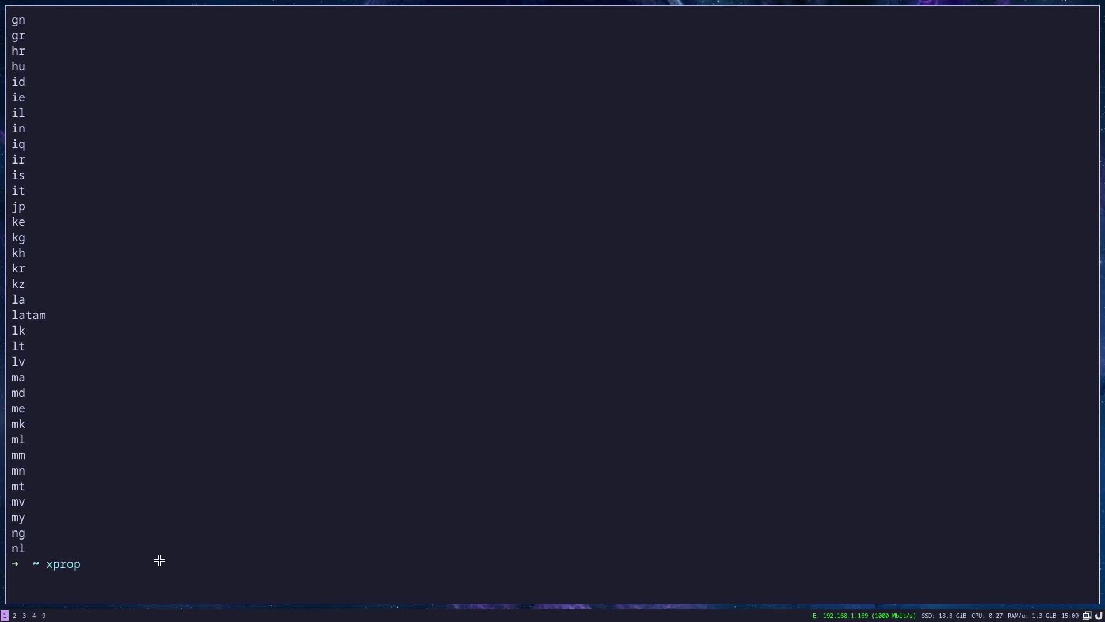
key("super+9")
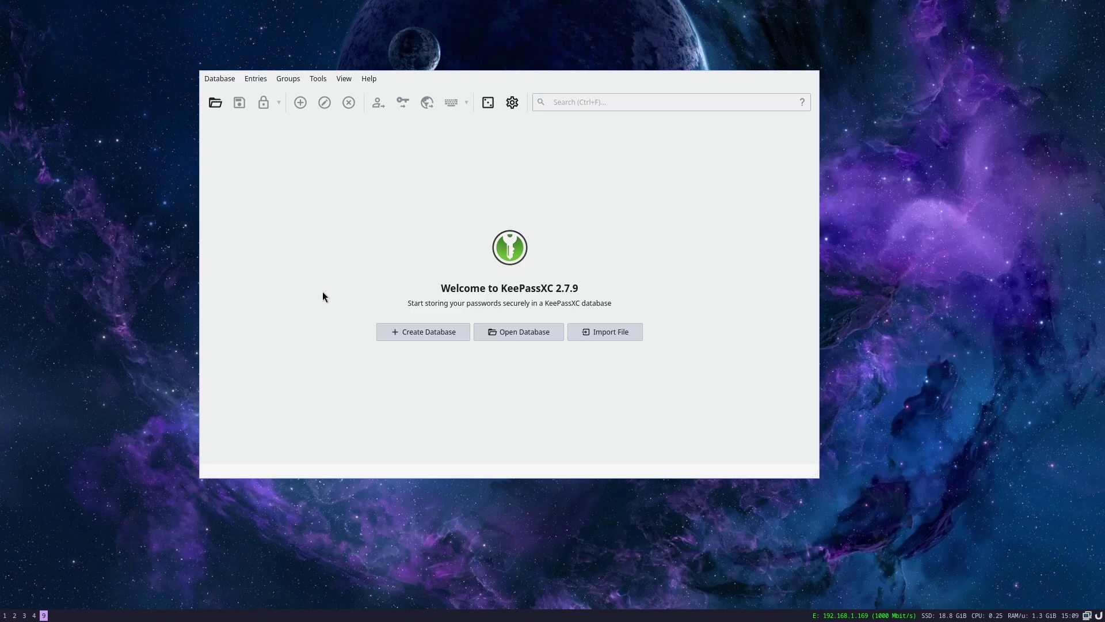
key("super+1")
left_click_drag(239, 471, 308, 471)
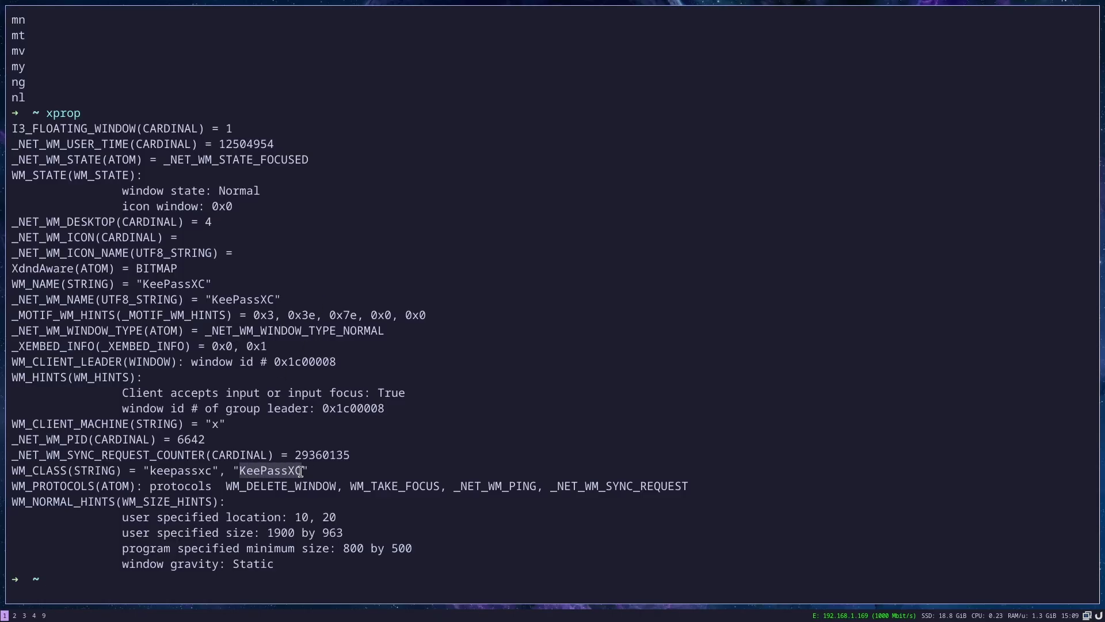
key("super+4")
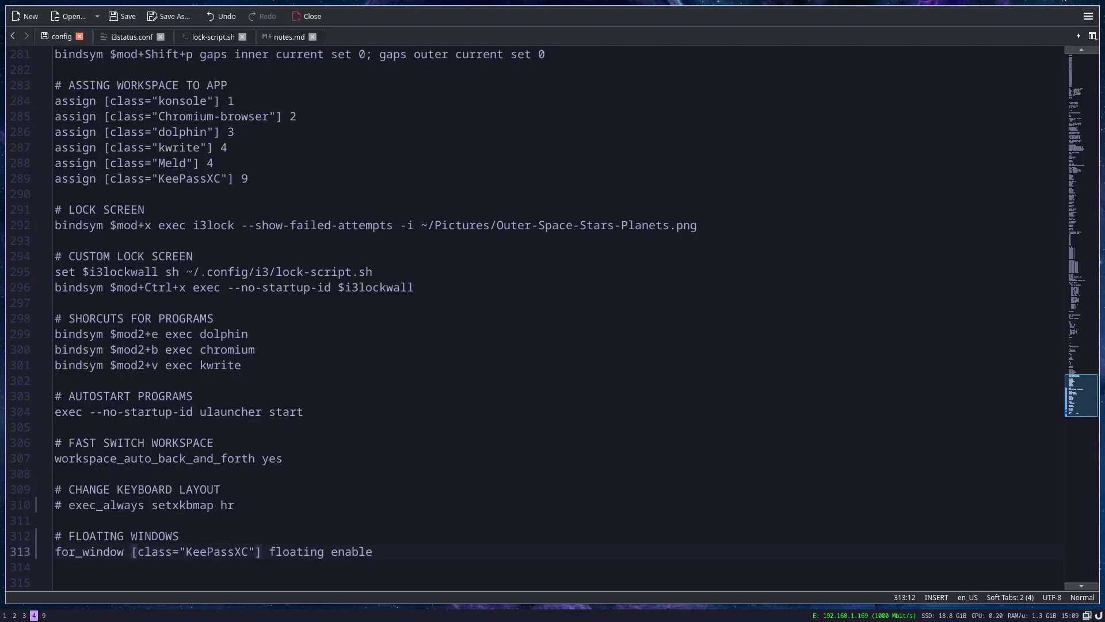
Step: Select the KeePassXC class on line 289, then drag the floating window and toggle fullscreen
left_click_drag(158, 179, 250, 180)
left_click(45, 616)
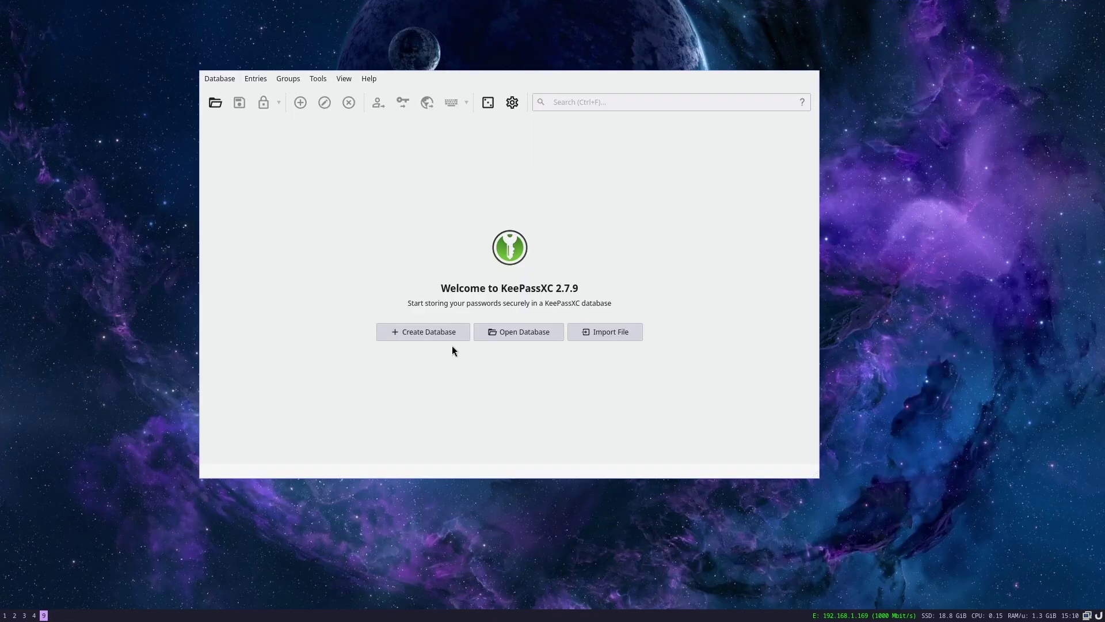
left_click_drag(553, 385, 468, 370)
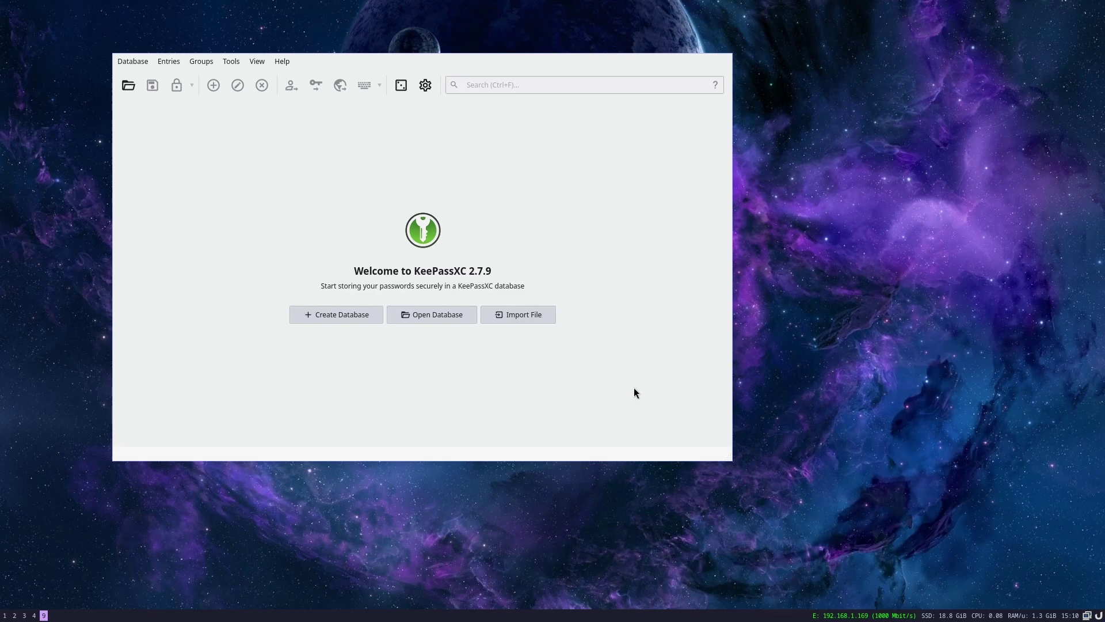
key("super+f")
key("super+f")
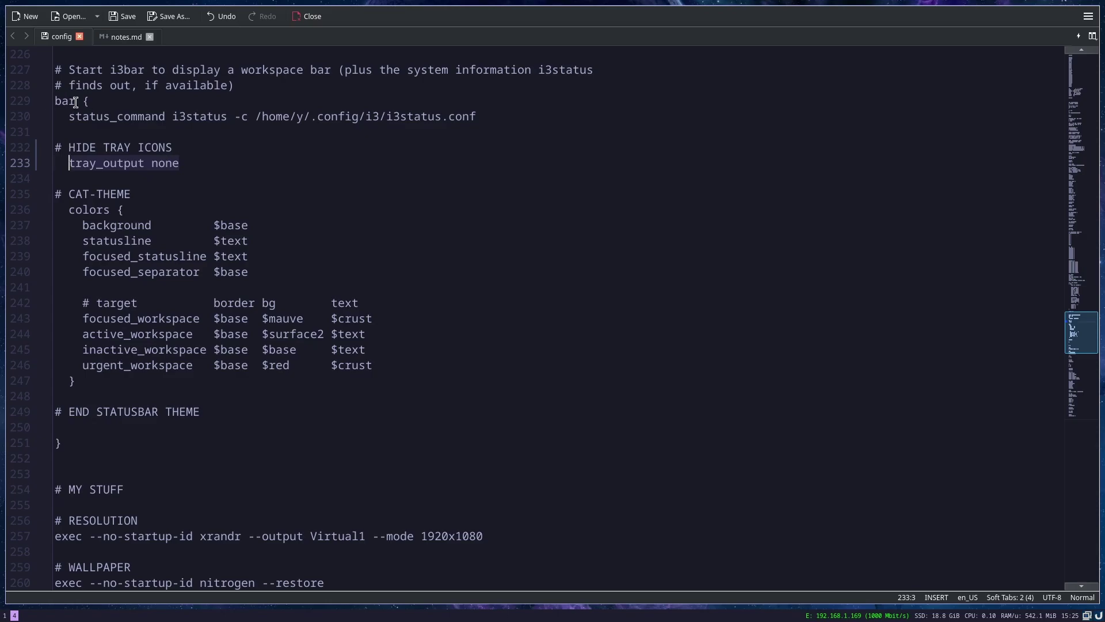
Step: Restore the blank line above bar {, then paste '# TRANSPARENT BARS' and 'i3bar_command i3bar --transparency' after tray_output none
key("ctrl+z")
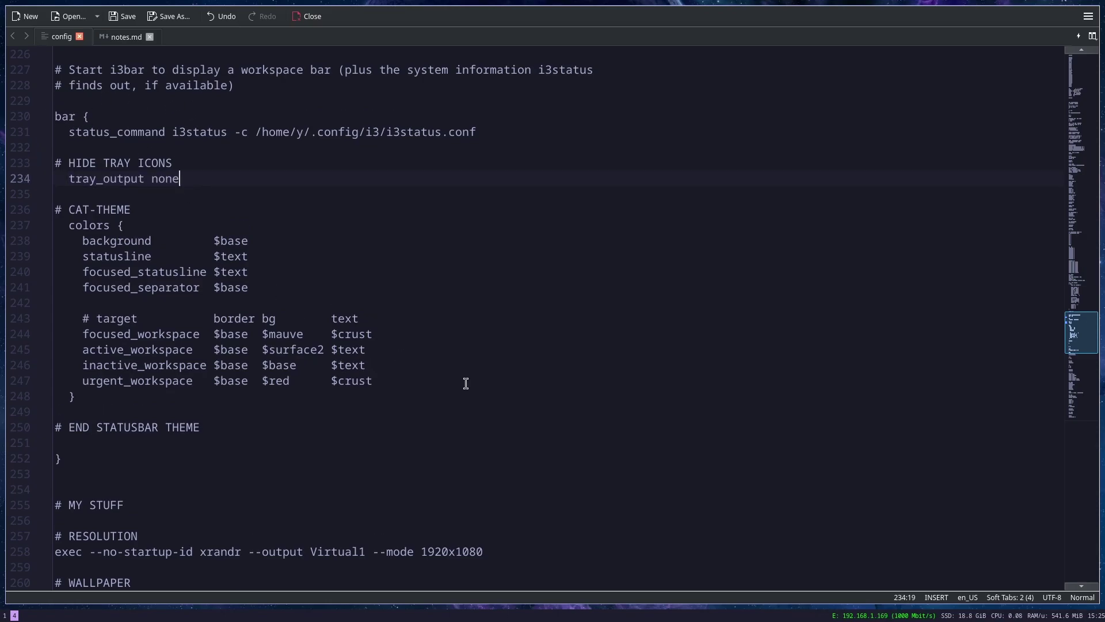
type("# TRANSPARENT BARS i3bar_command i3bar --transparency")
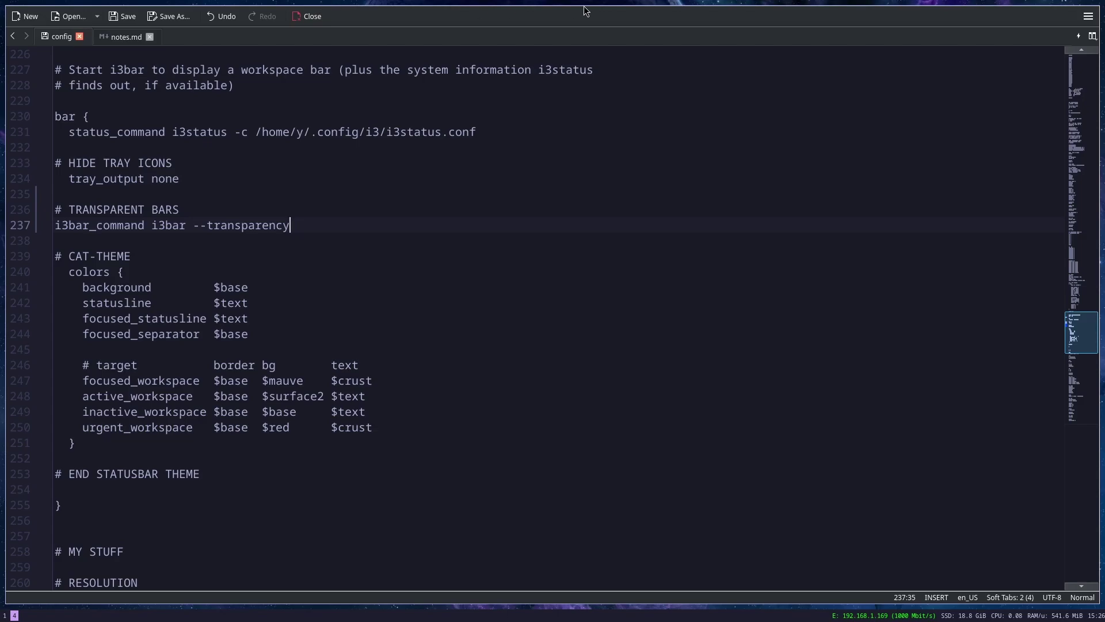
left_click_drag(54, 225, 292, 226)
Step: Append cc to the $base colour #1e1e2e on line 26, then bring up the hex alpha table
left_click_drag(83, 287, 248, 288)
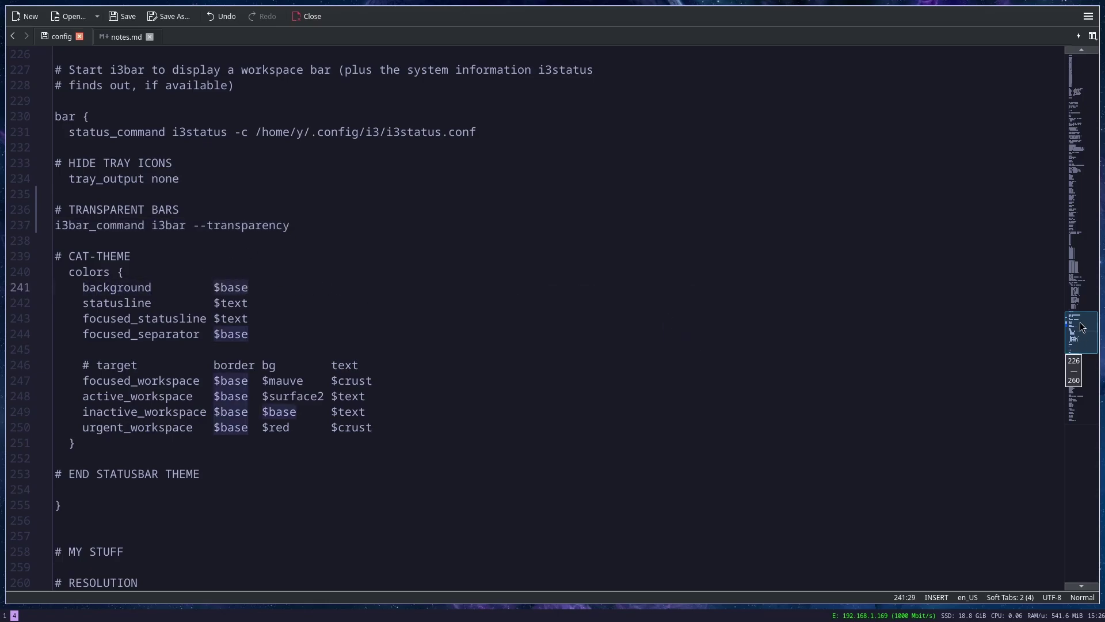
left_click(1090, 77)
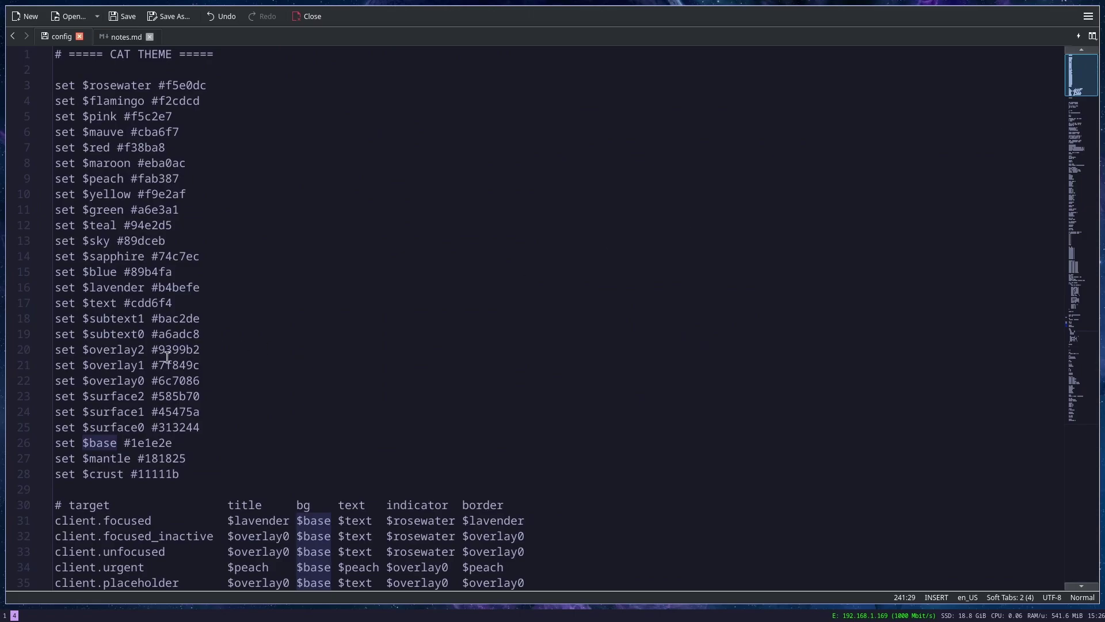
left_click(165, 442)
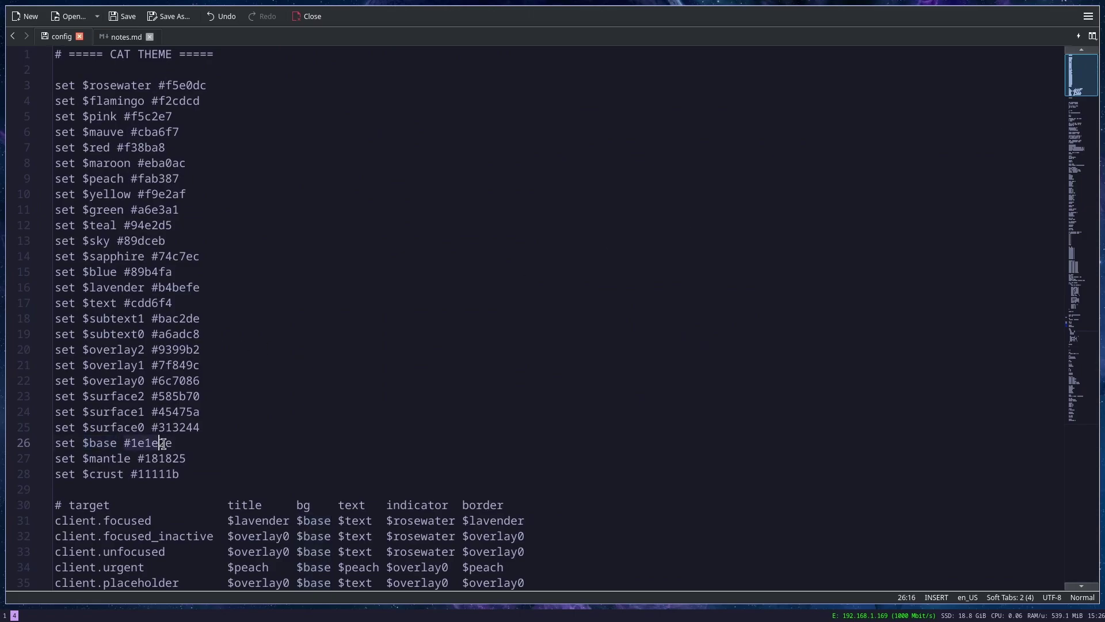
left_click(184, 443)
type("cc")
key("super+2")
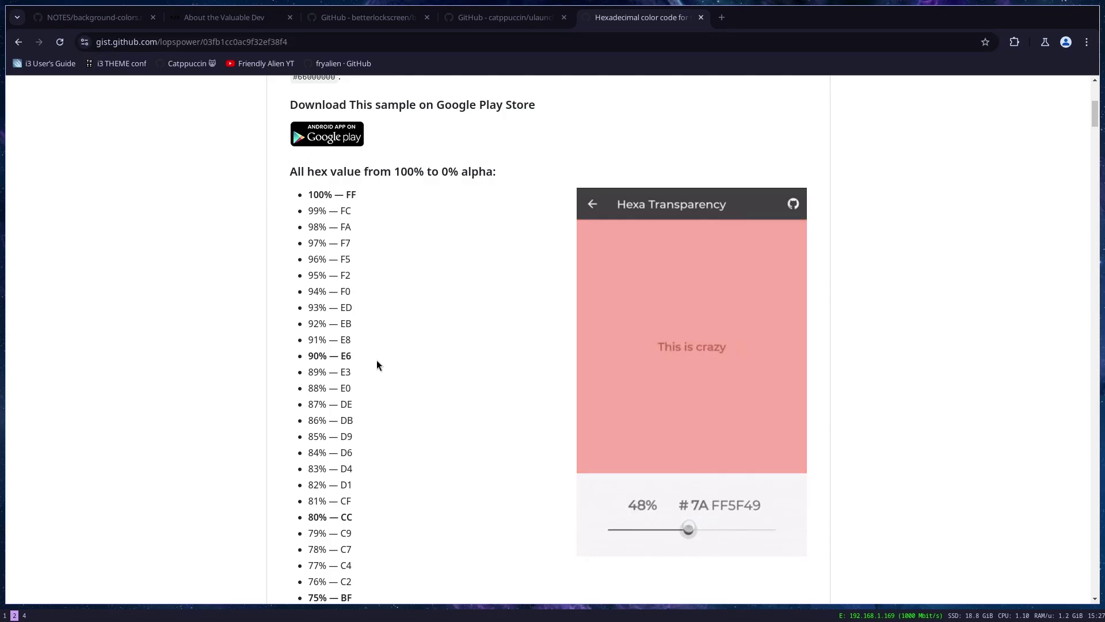
Step: Look up the hex alpha codes (80% is CC, 20% is 33), then return to the i3 config
scroll(376, 361, "down", 5)
scroll(376, 365, "down", 10)
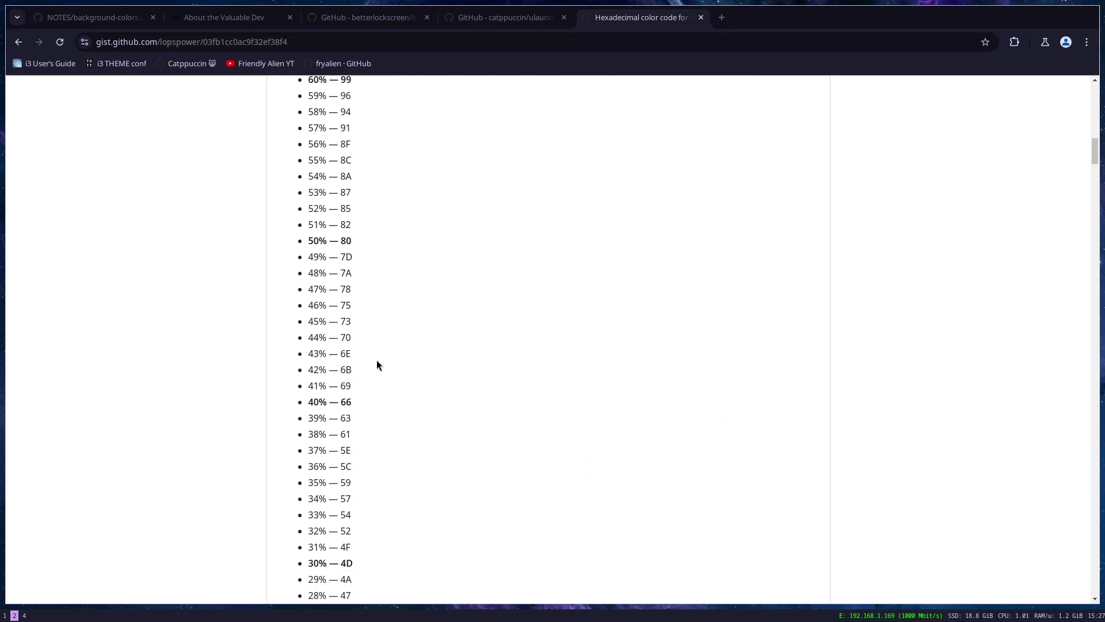
scroll(376, 360, "down", 5)
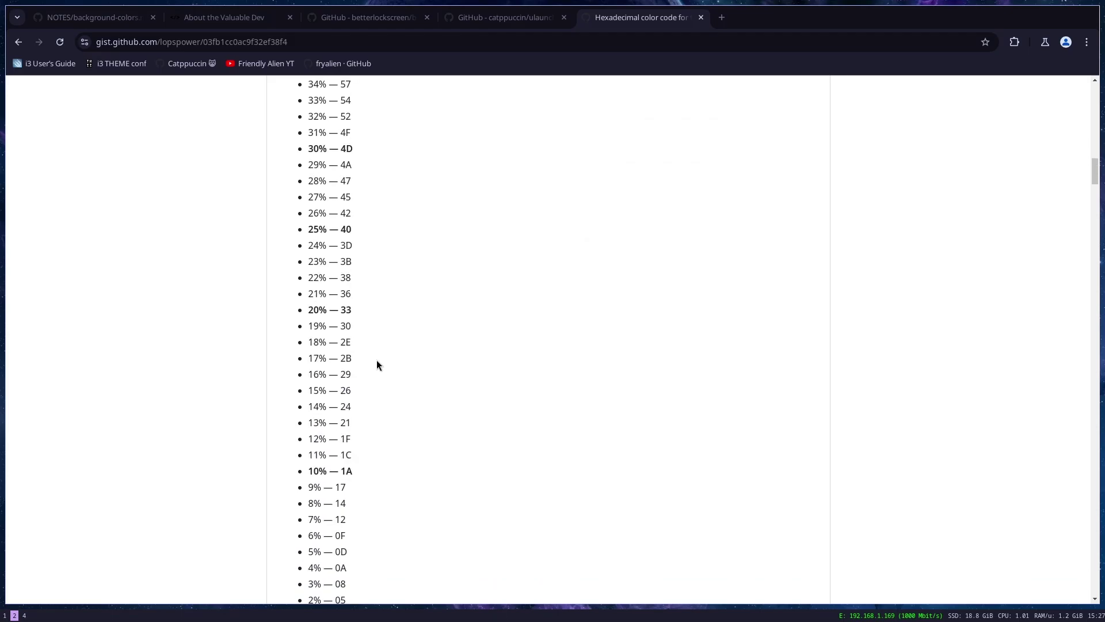
key("super+4")
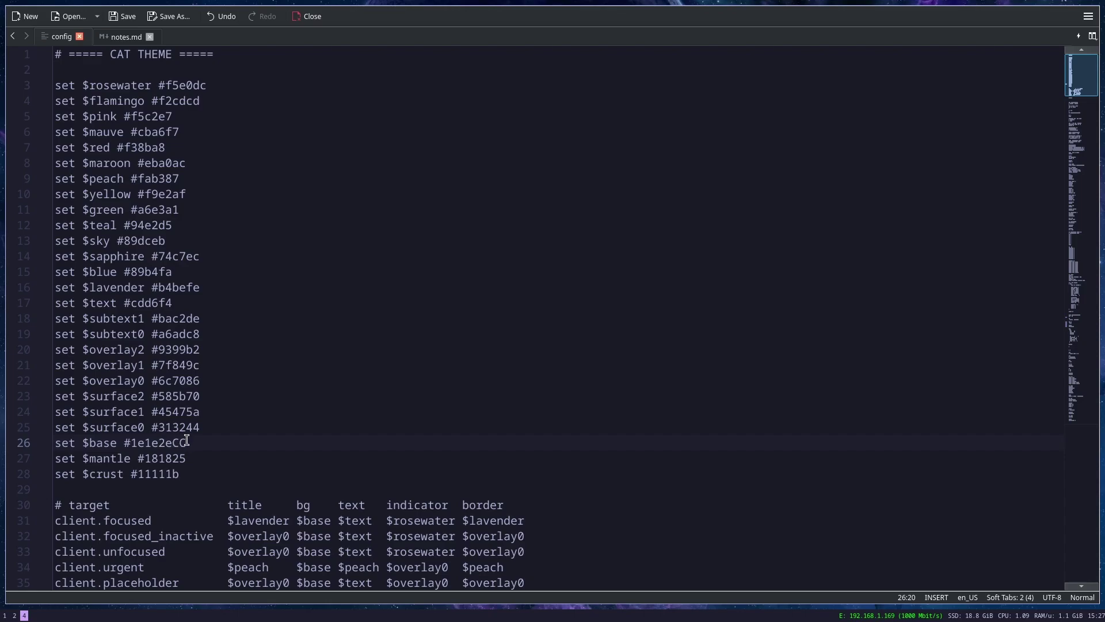
key("super+2")
double_click(345, 309)
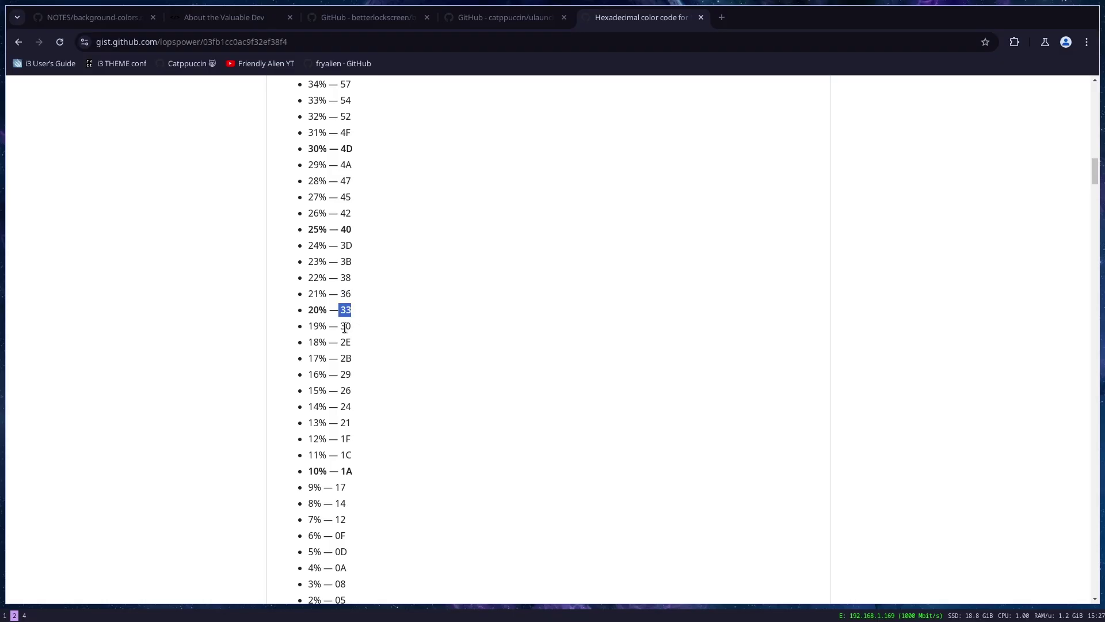
scroll(355, 316, "up", 7)
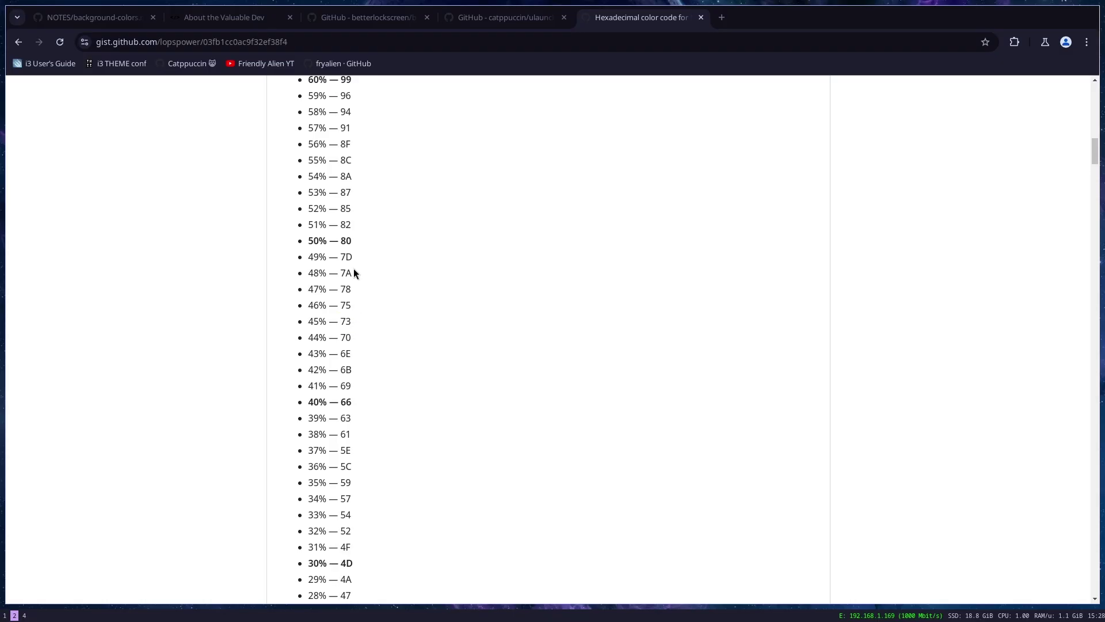
key("super+4")
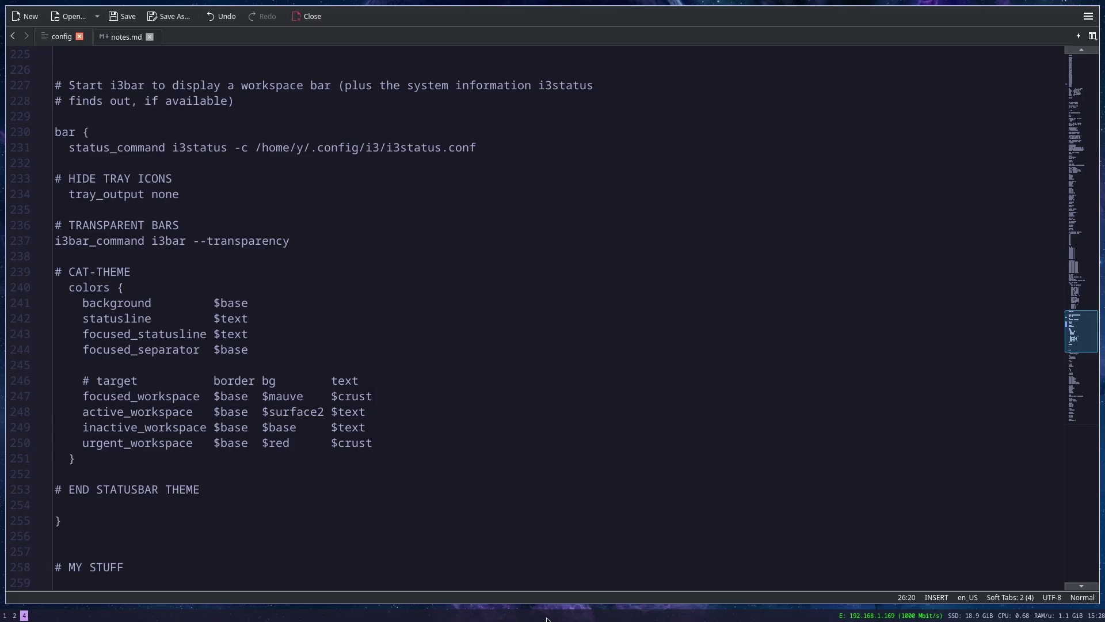
Step: Bring line 26, set $base #1e1e2eCC, back into view
key("End")
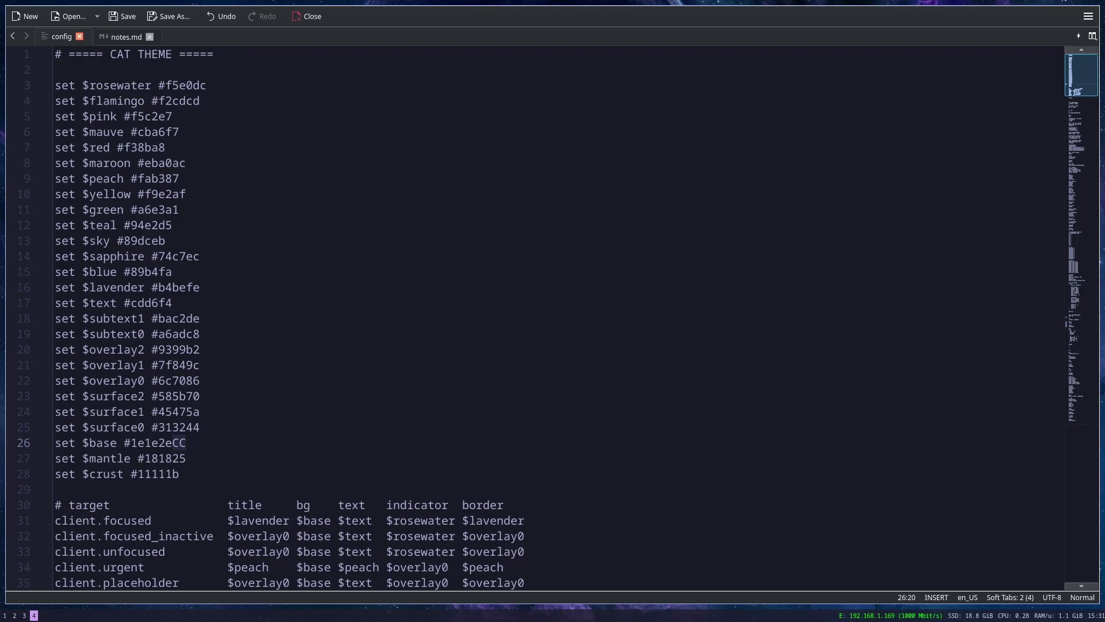
Step: Switch to the empty fifth workspace showing only the wallpaper
key("super+5")
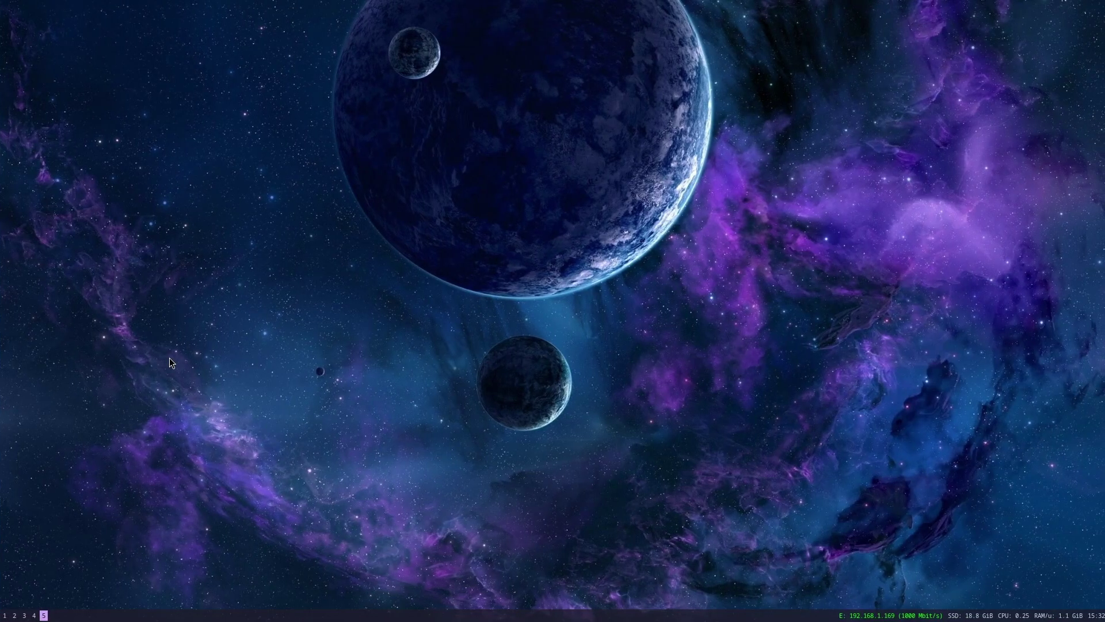